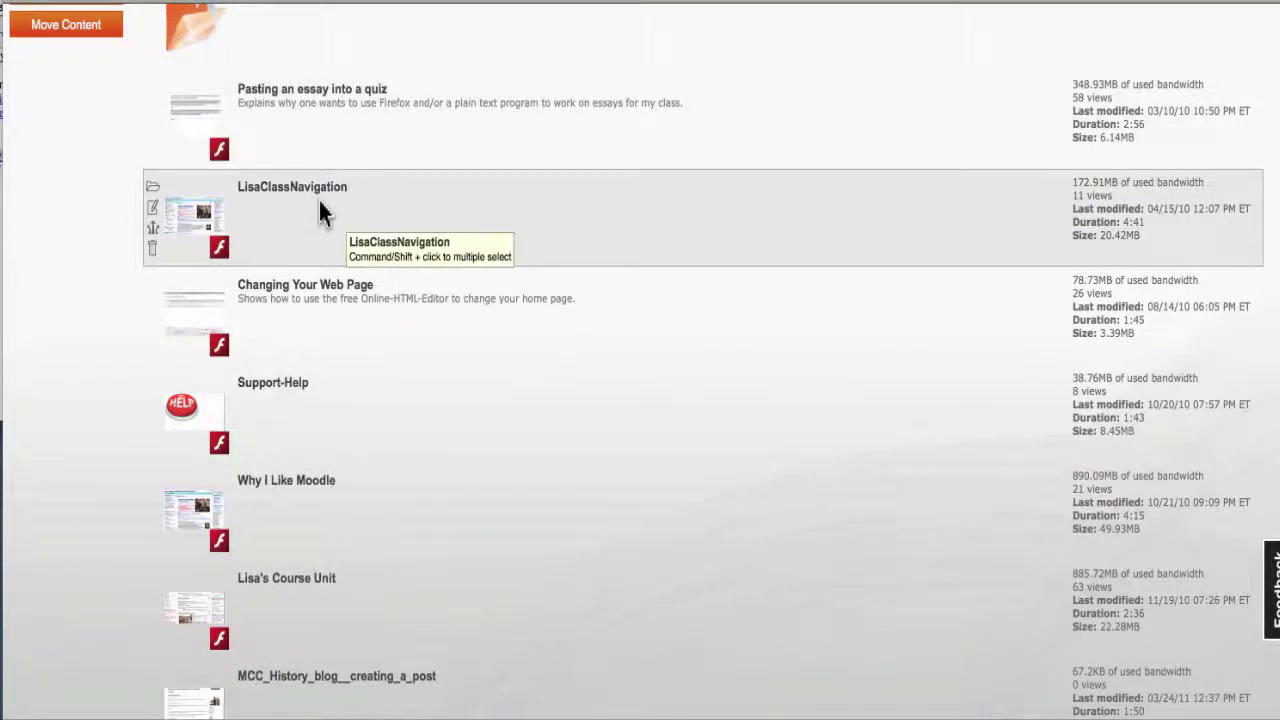
Open the sharing options of the class navigation video in the Jing folder and copy its "Embed on your page" code.
{"action": "scroll", "coordinate": [319, 201], "scroll_direction": "up", "scroll_amount": 2}
{"action": "scroll", "coordinate": [319, 201], "scroll_direction": "up", "scroll_amount": 1}
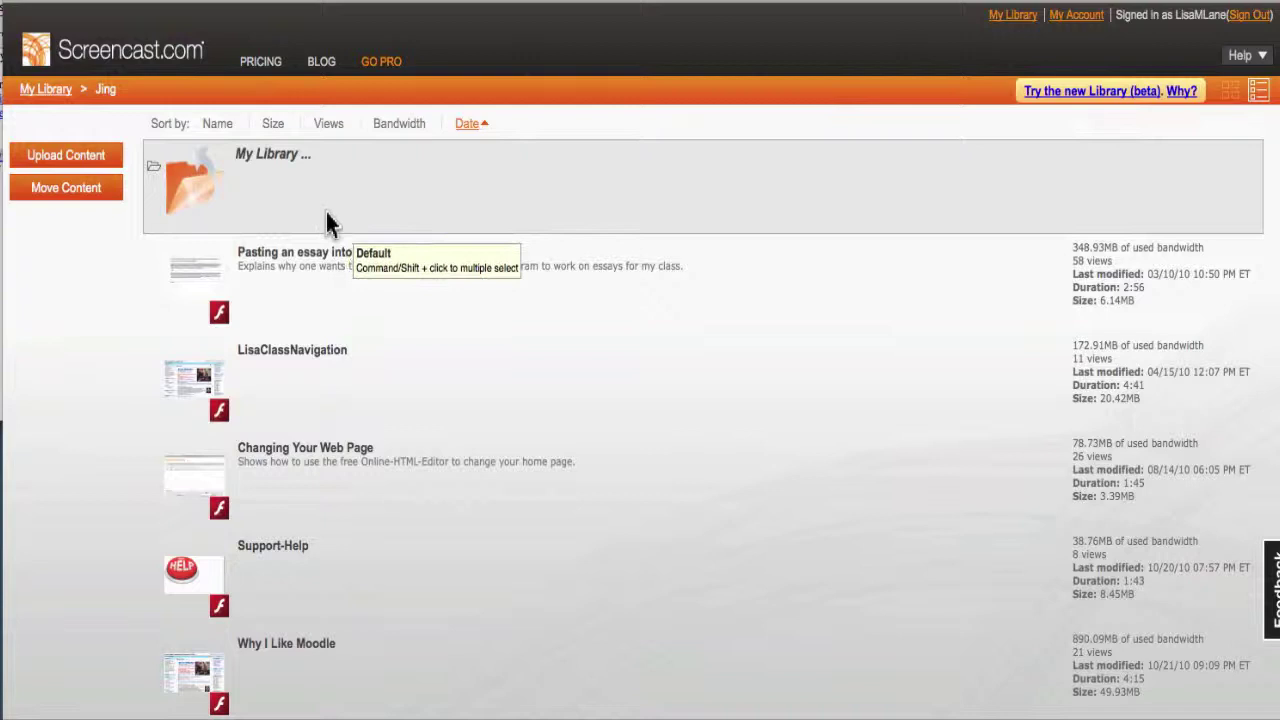
{"action": "scroll", "coordinate": [330, 222], "scroll_direction": "down", "scroll_amount": 3}
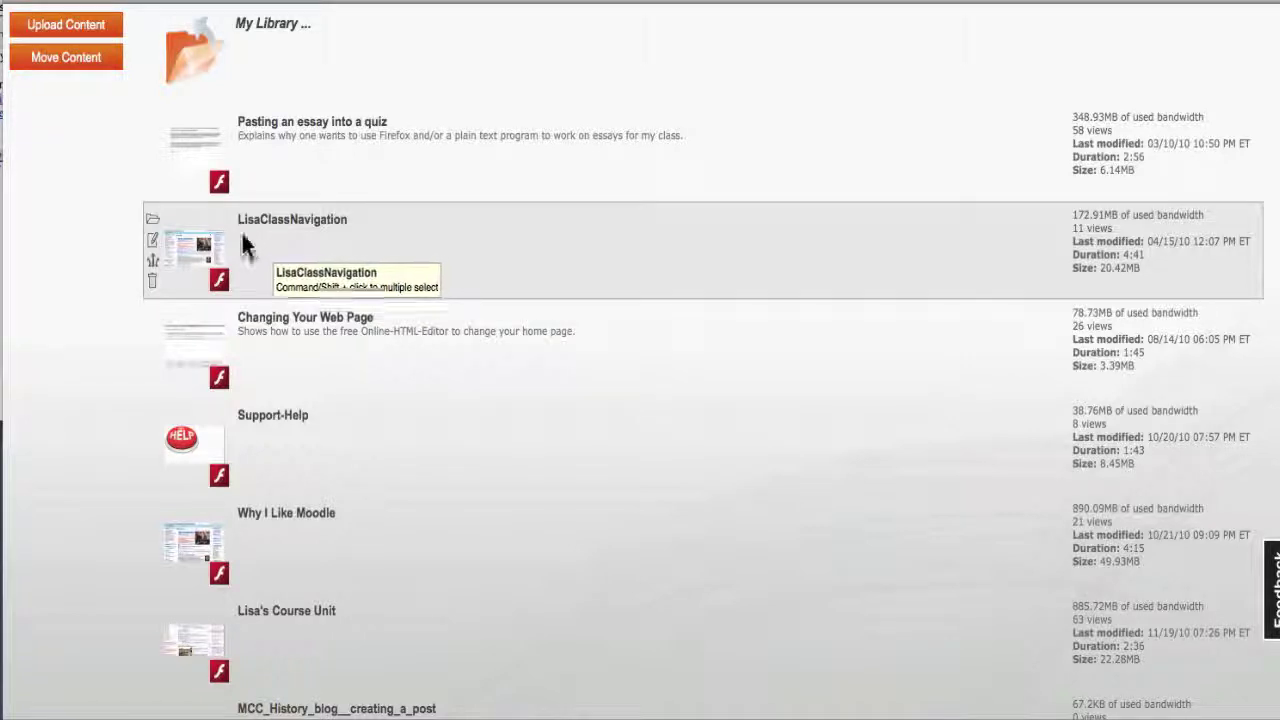
{"action": "left_click", "coordinate": [152, 268]}
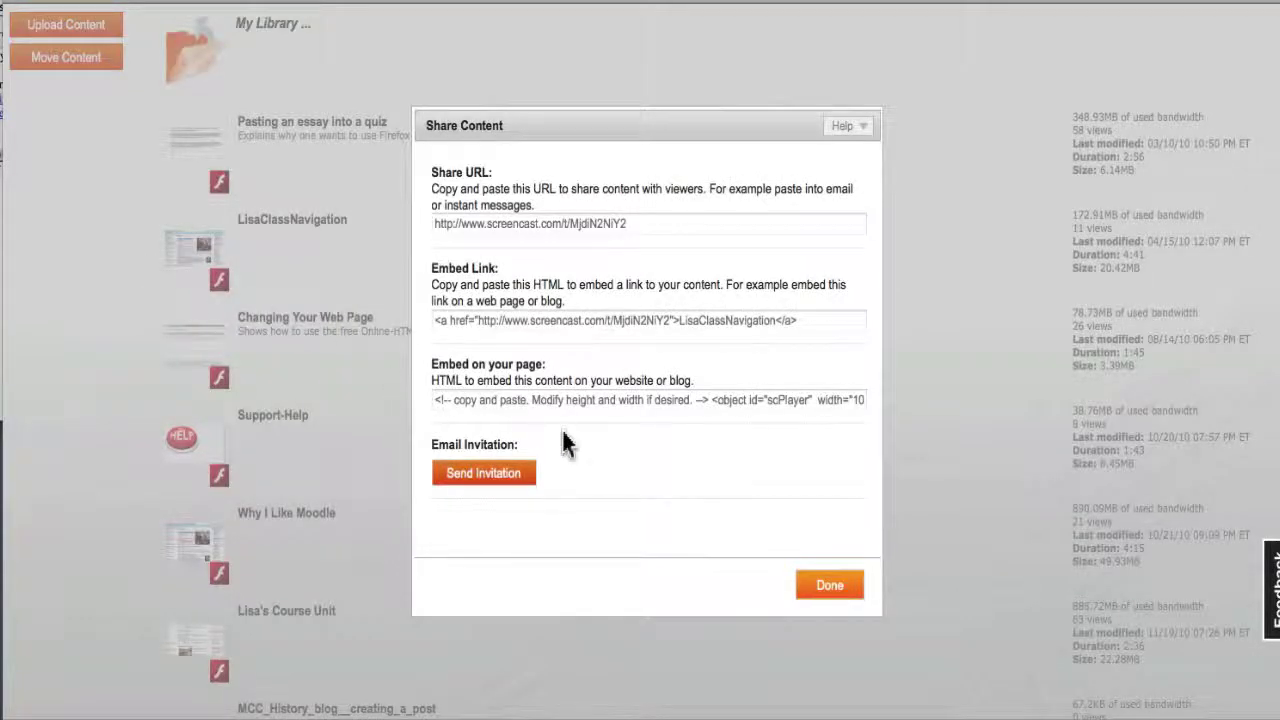
{"action": "left_click", "coordinate": [580, 400]}
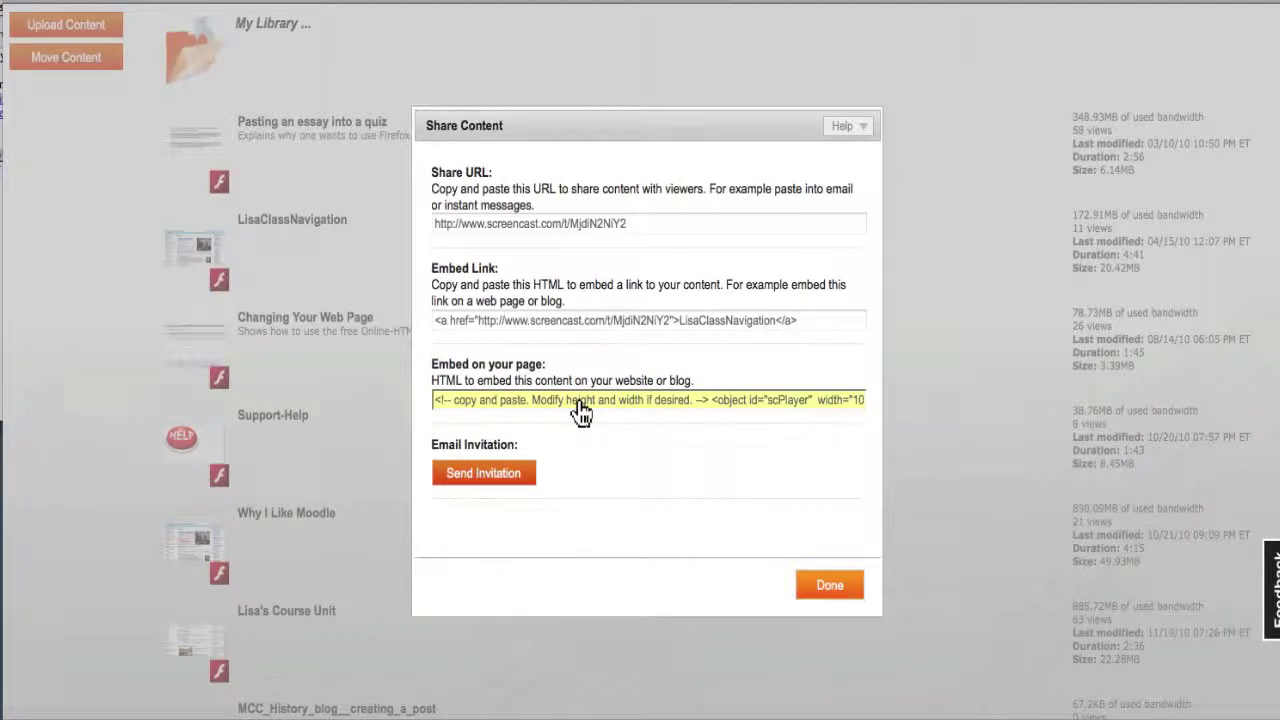
{"action": "left_click", "coordinate": [580, 410]}
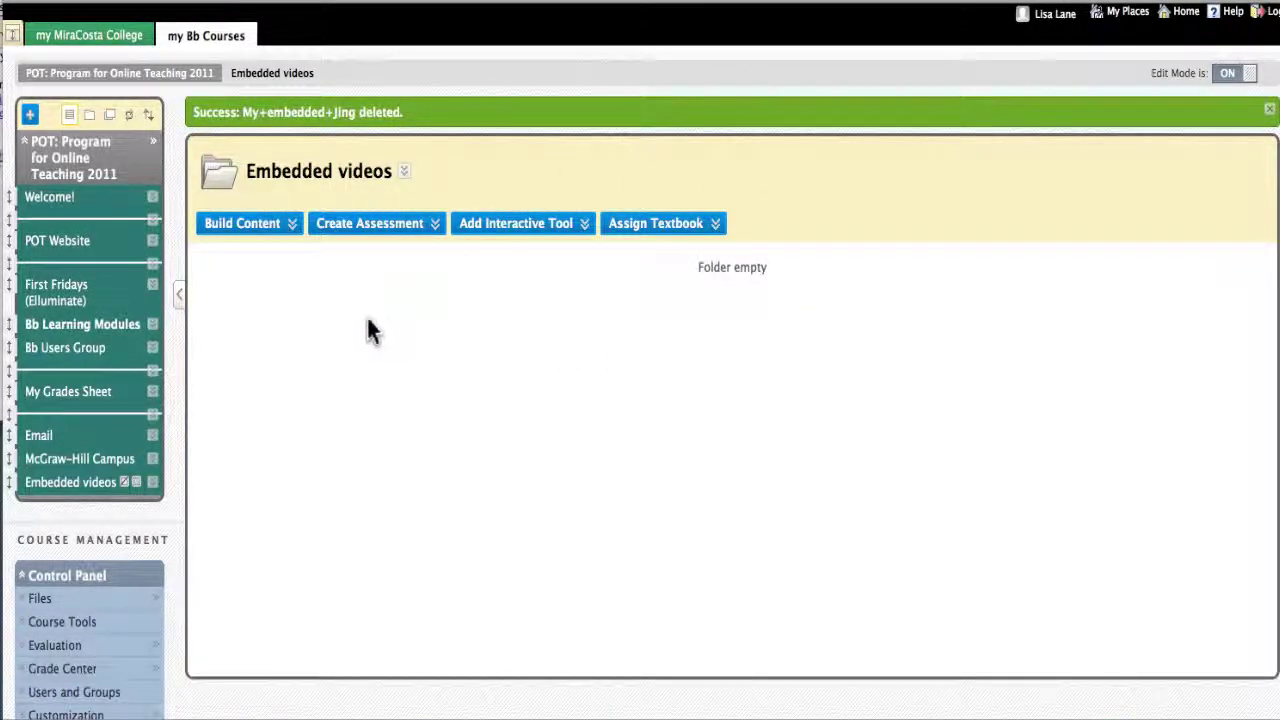
Switch to the Blackboard course and create an item named "My embedded Jing" in the Embedded videos folder.
{"action": "left_click", "coordinate": [289, 223]}
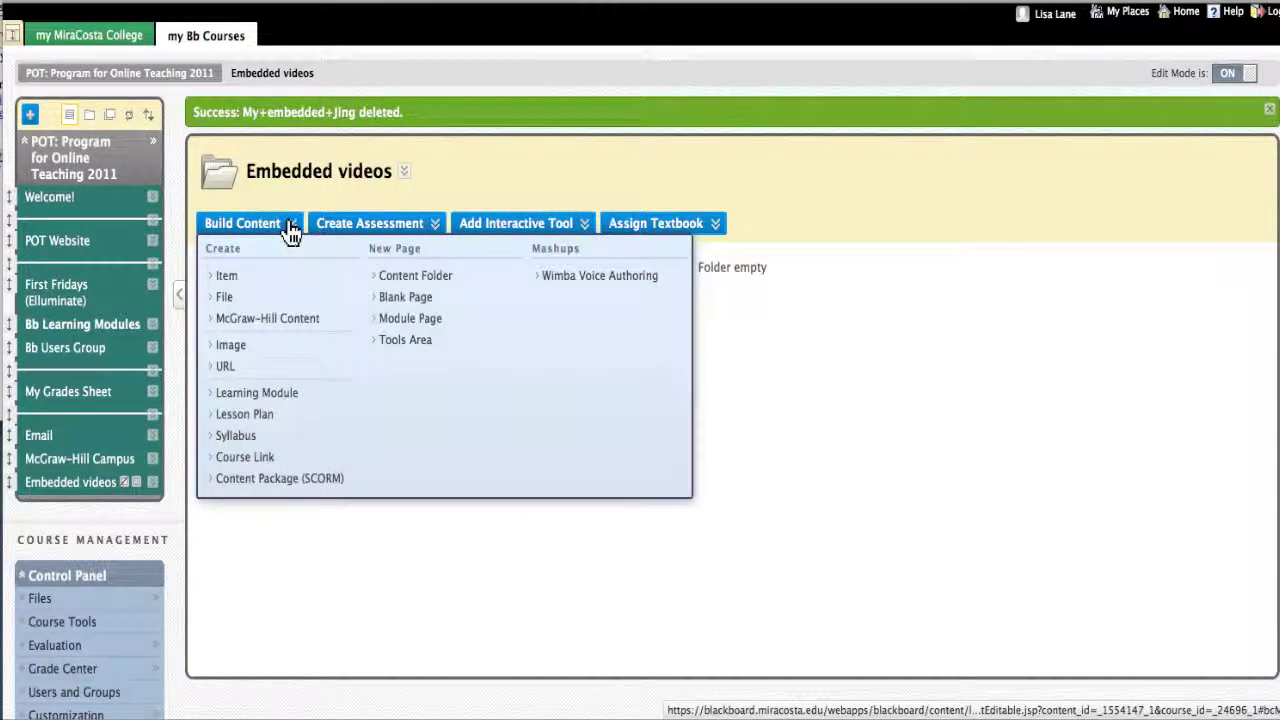
{"action": "left_click", "coordinate": [226, 277]}
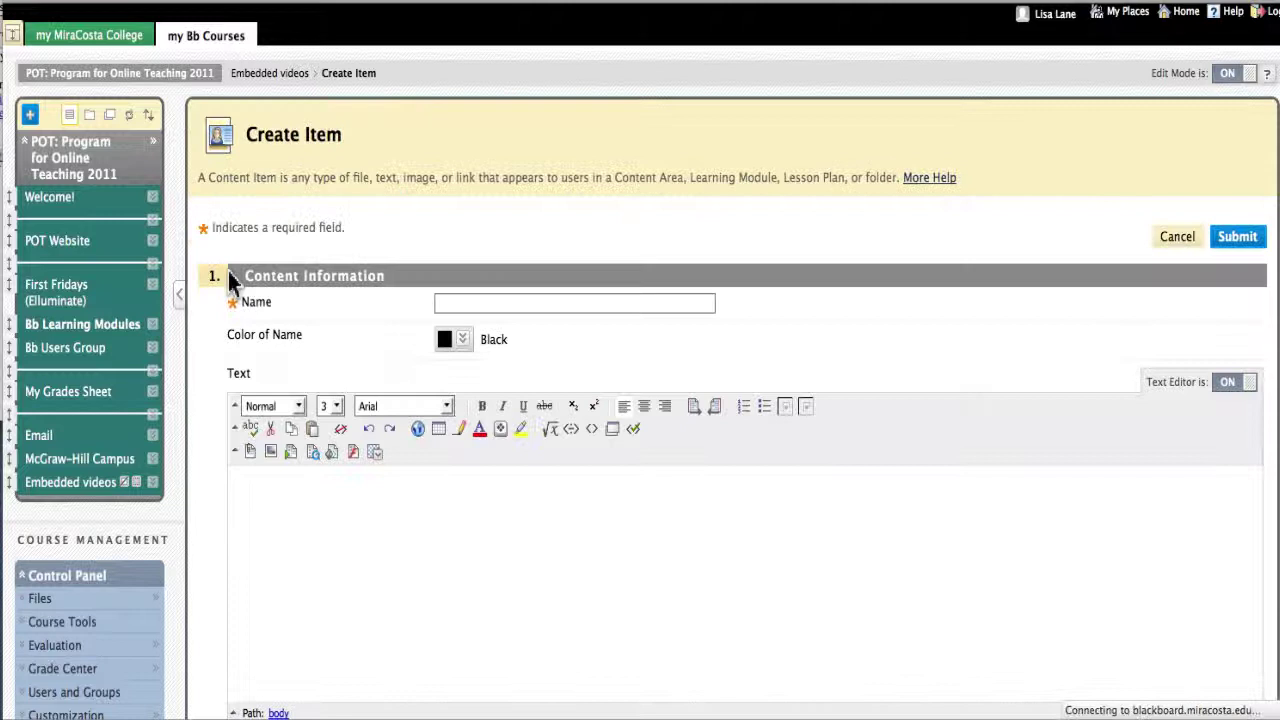
{"action": "left_click", "coordinate": [526, 304]}
{"action": "type", "text": "Embedded"}
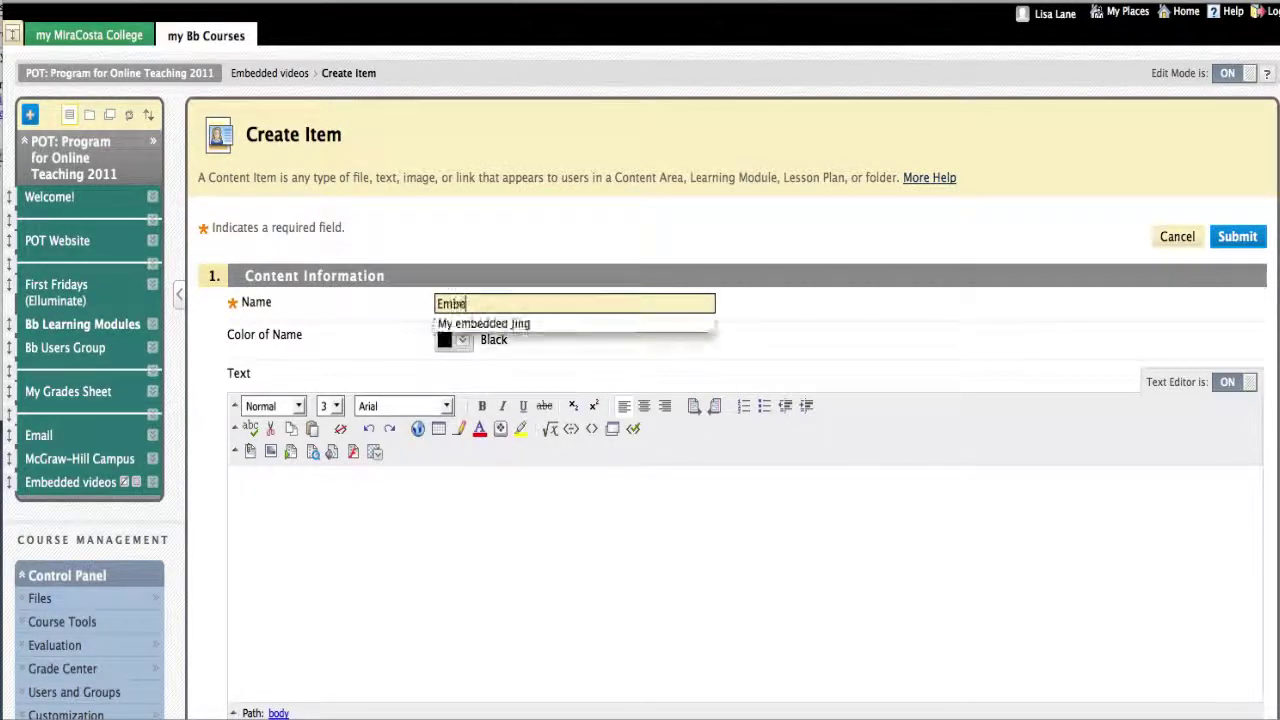
{"action": "left_click", "coordinate": [552, 325]}
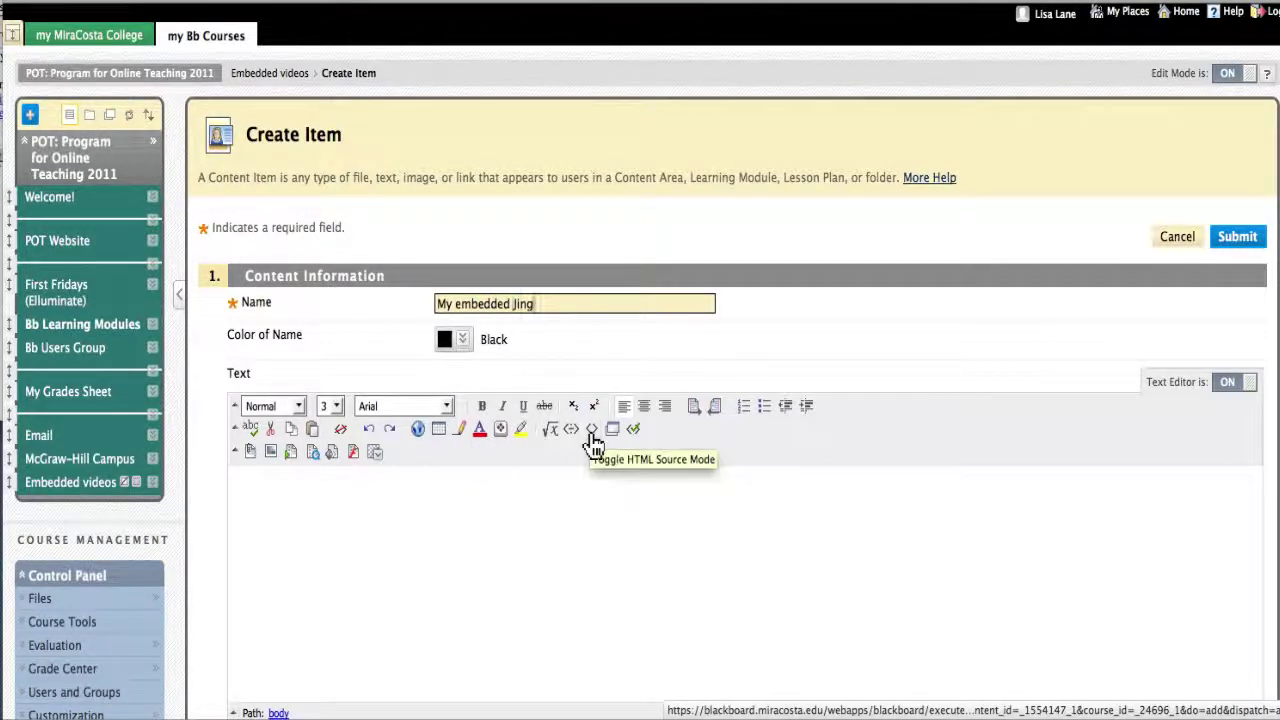
Replace the item's HTML source with the copied Screencast embed code and submit the item.
{"action": "left_click", "coordinate": [592, 430]}
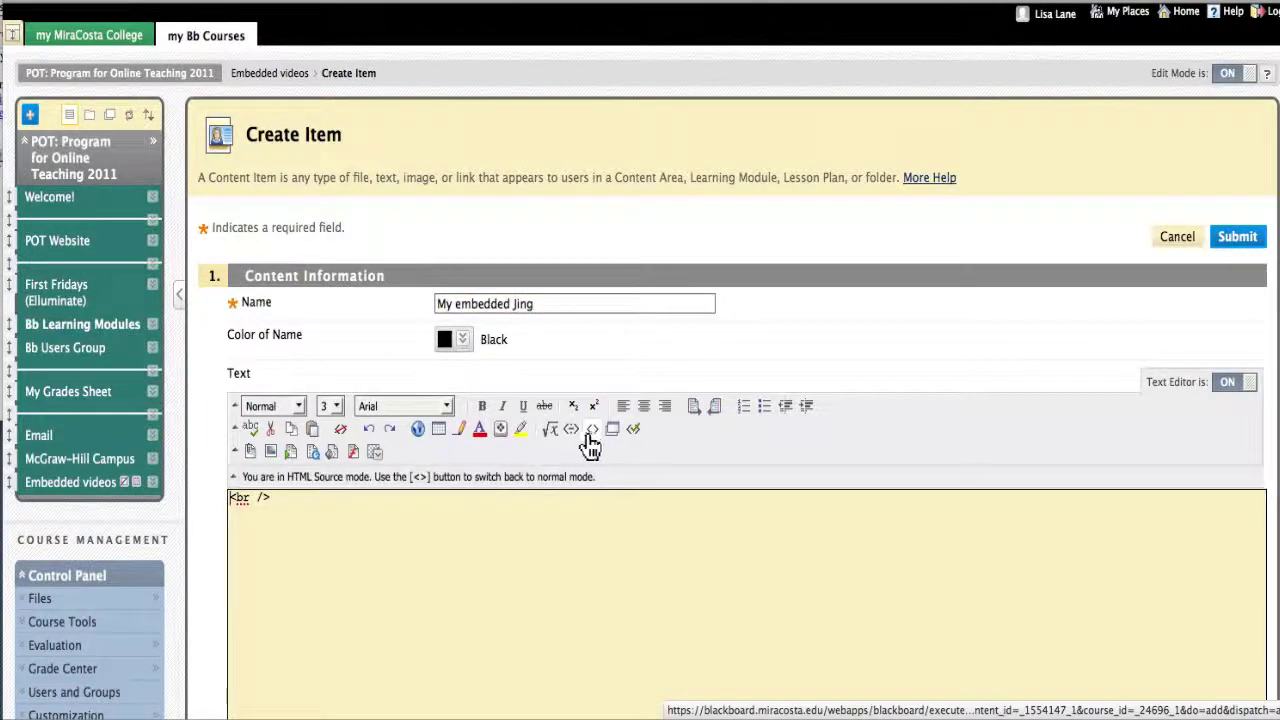
{"action": "left_click_drag", "start_coordinate": [272, 500], "coordinate": [229, 500]}
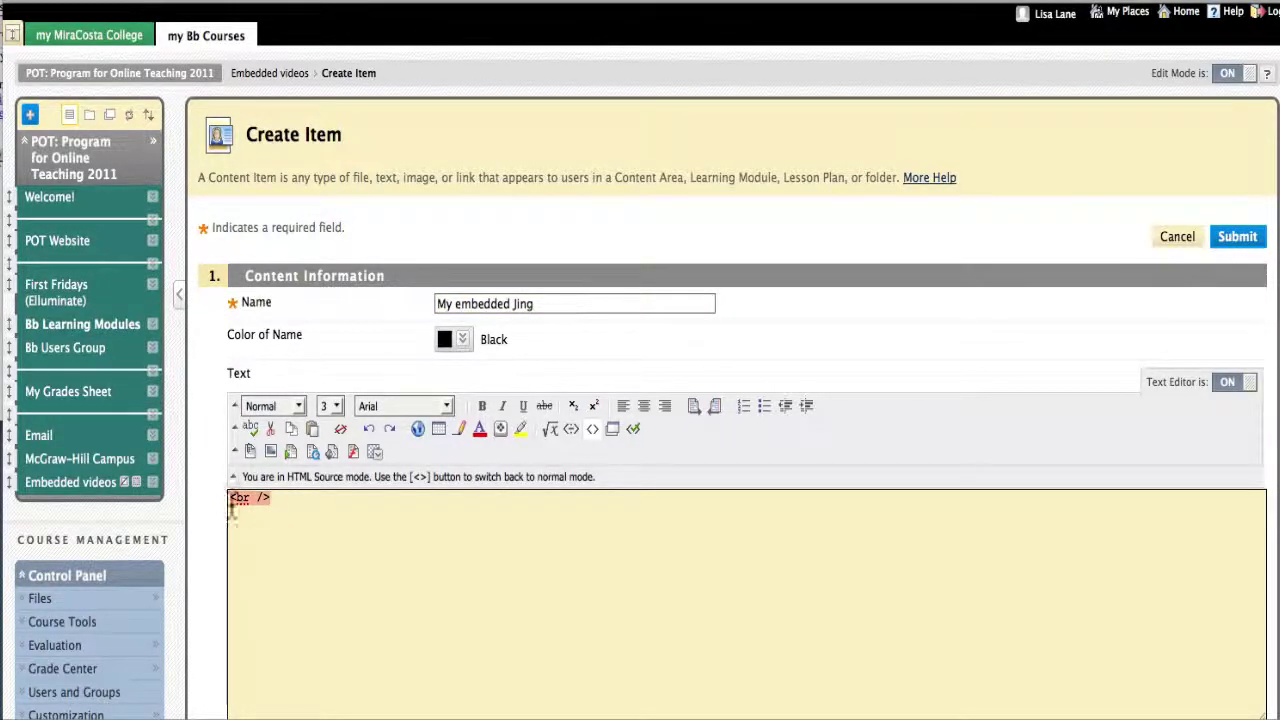
{"action": "type", "text": "<!-- copy and paste. Modify height and width if desired. --> <object id=\"scPlayer\"  width=\"1065\" height=\"552\" type=\"application/x-shockwave-flash\" data=\"http://content.screencast.com/users/LisaMLane/folders/Jing/media/e4438c71-ed4b-407d-9ab9-ff05b691983c/bootstrap.swf\" > <param name=\"movie\" value=\"http://content.screencast.com/users/LisaMLane/folders/Jing/media/e4438c71-ed4b-407d-9ab9-ff05b691983c/bootstrap.swf\" /> <param name=\"quality\" value=\"high\" /> <param name=\"bgcolor\" value=\"#FFFFFF\" /> <param name=\"flashVars\" value=\"thumb=http://content.screencast.com/users/LisaMLane/folders/Jing/media/e4438c71-ed4b-407d-9ab9-ff05b691983c/FirstFrame.jpg&containerwidth=1065&containerheight=552&content=http://content.screencast.com/users/LisaMLane/folders/Jing/media/e4438c71-ed4b-407d-9ab9-ff05b691983c/LisaClassNavigation.swf&blurover=false\" /> <param name=\"allowFullScreen\" value=\"true\" /> <param name=\"scale\" value=\"showall\" /> <param name=\"allowScriptAccess\" value=\"always\" /> <param name=\"base\" value=\"http://content.screencast.com/users/LisaMLane/folders/Jing/media/e4438c71-ed4b-407d-9ab9-ff05b691983c/\" /> Unable to display content. Adobe Flash is required.</object>"}
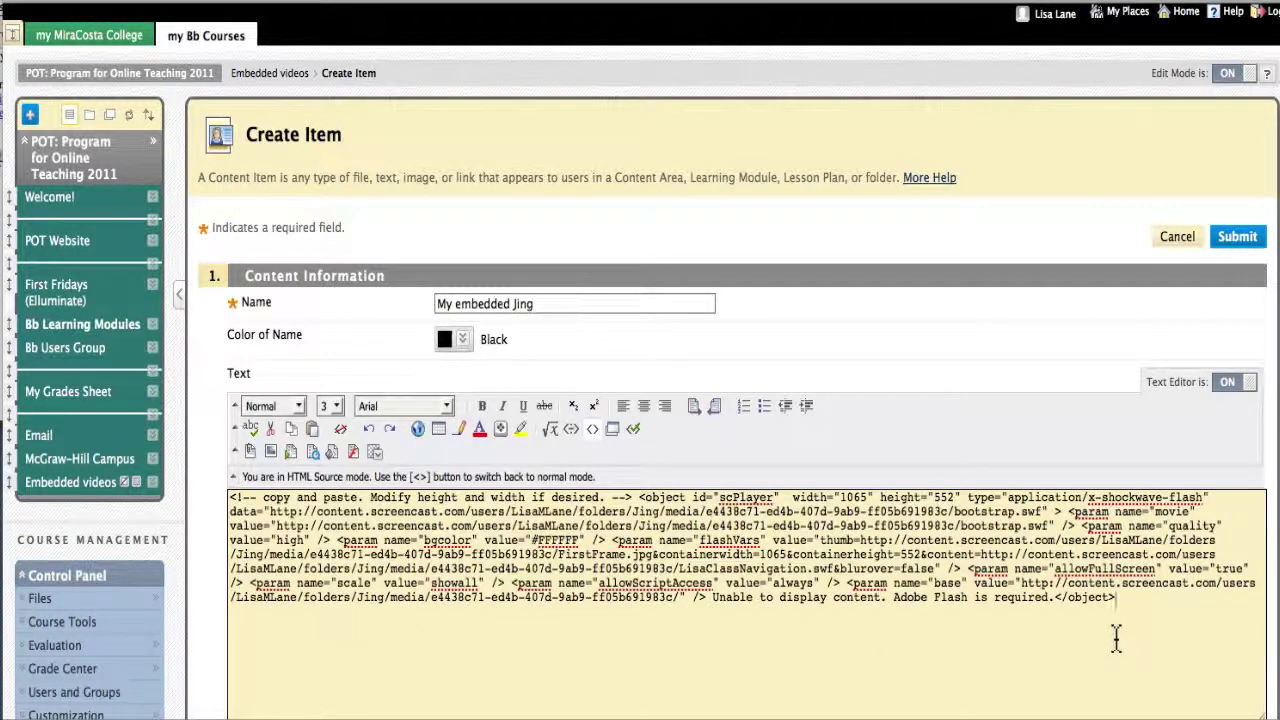
{"action": "scroll", "coordinate": [1186, 623], "scroll_direction": "down", "scroll_amount": 1}
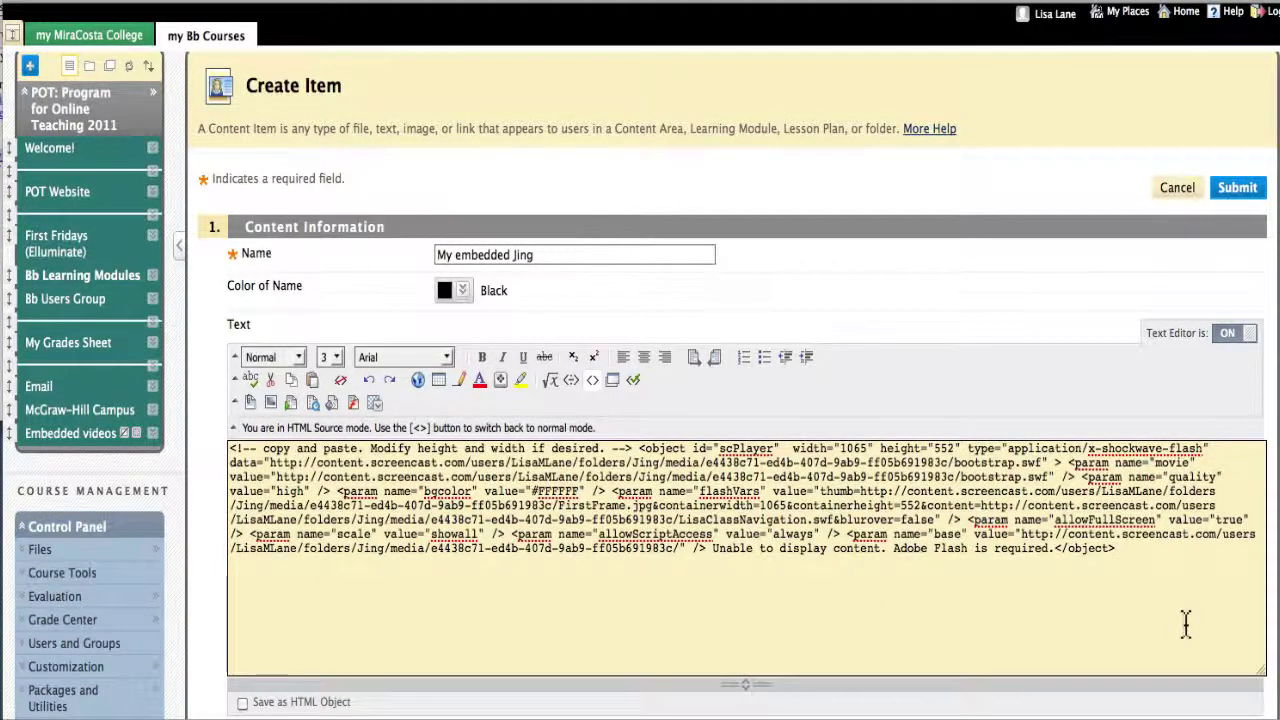
{"action": "left_click", "coordinate": [1240, 192]}
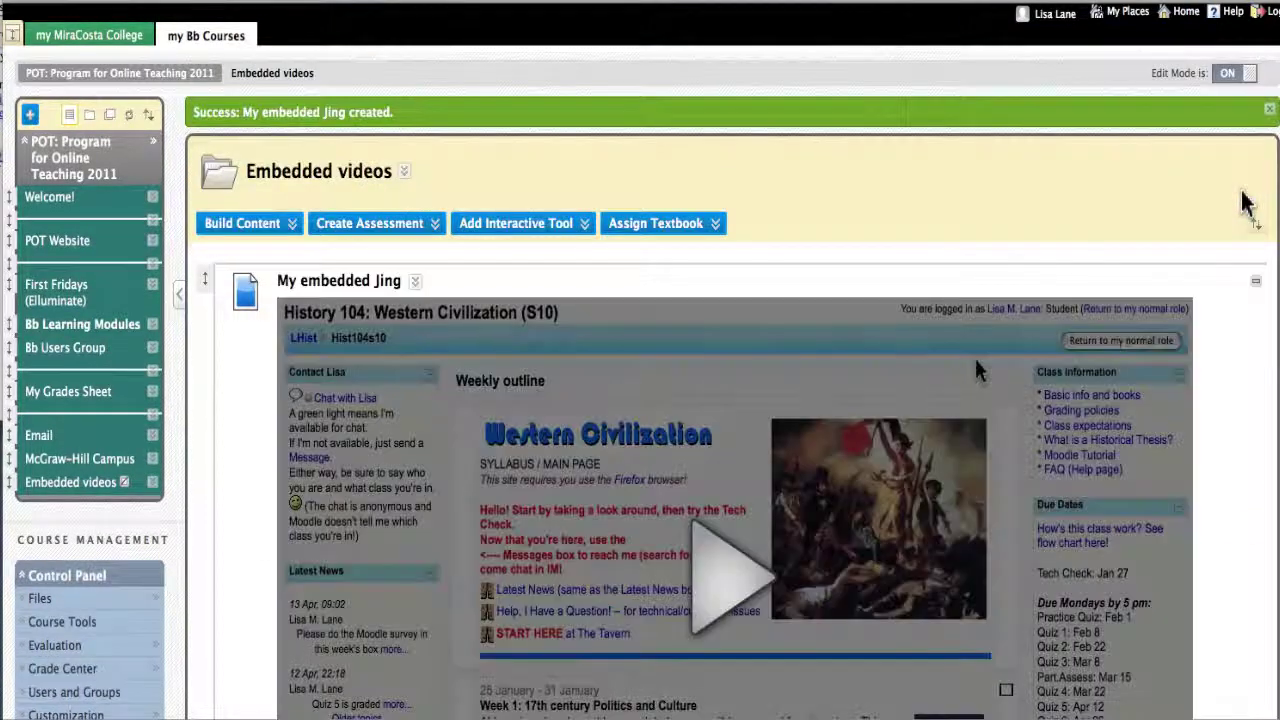
Play the embedded video in the My embedded Jing item to check that it works.
{"action": "scroll", "coordinate": [1258, 420], "scroll_direction": "down", "scroll_amount": 2}
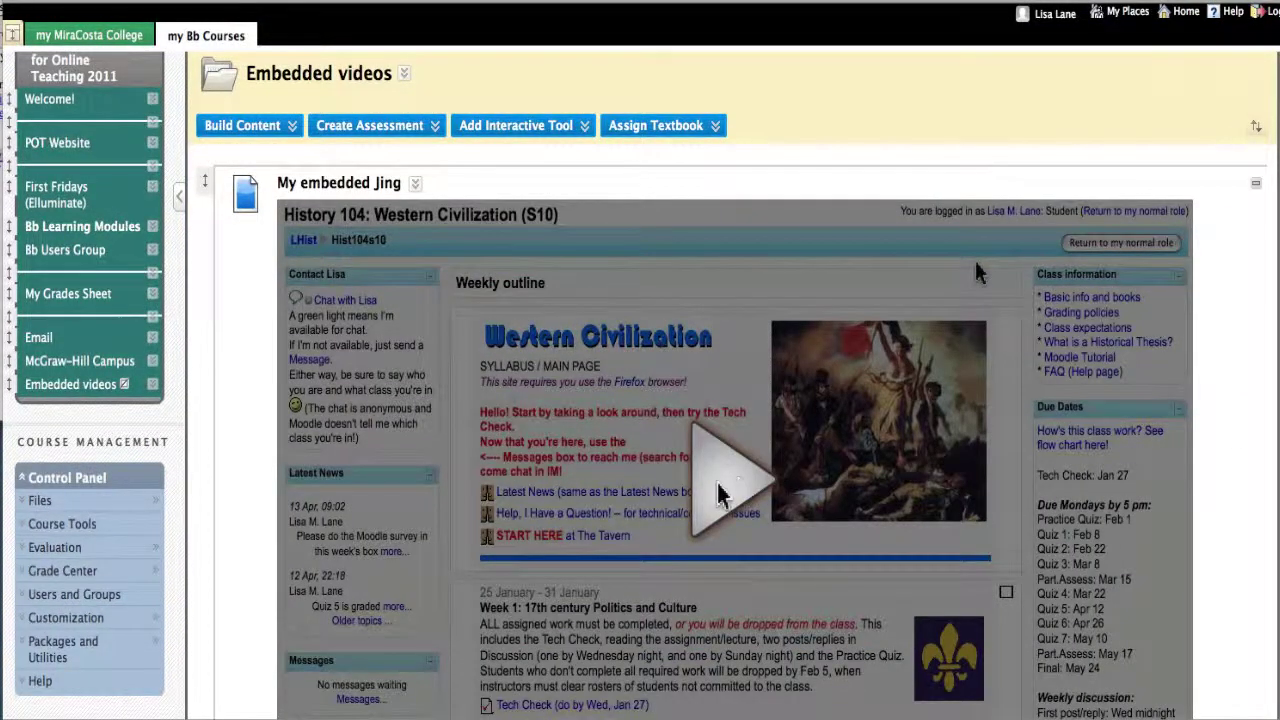
{"action": "left_click", "coordinate": [976, 270]}
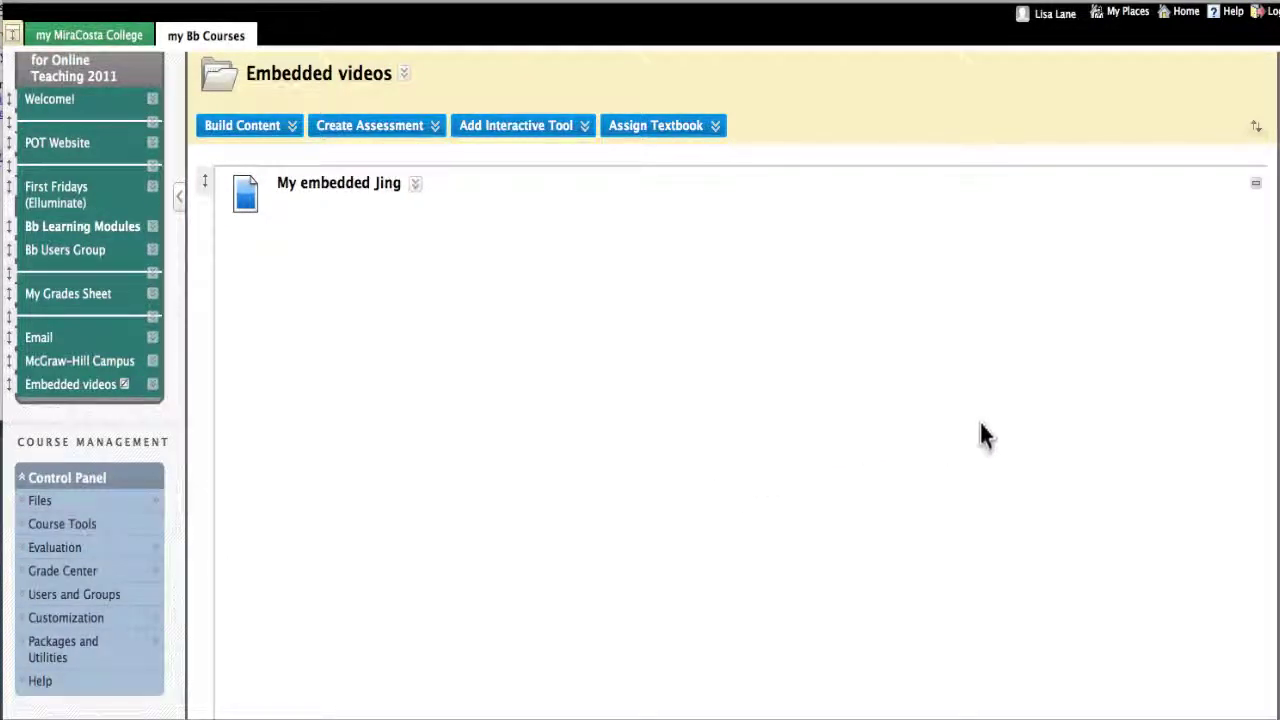
{"action": "scroll", "coordinate": [965, 440], "scroll_direction": "down", "scroll_amount": 1}
{"action": "scroll", "coordinate": [663, 549], "scroll_direction": "down", "scroll_amount": 1}
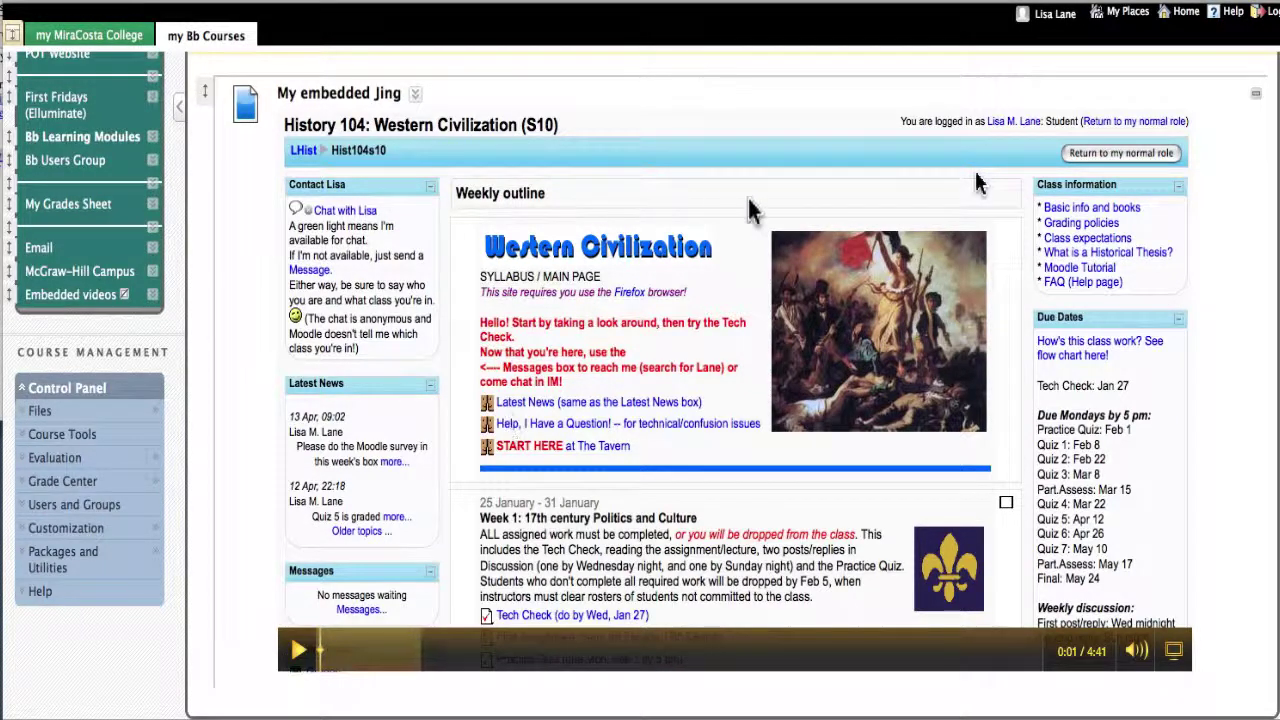
Switch to the Moodle history course and add a web page resource named "Embedded Jing" to the opening section.
{"action": "scroll", "coordinate": [810, 172], "scroll_direction": "up", "scroll_amount": 3}
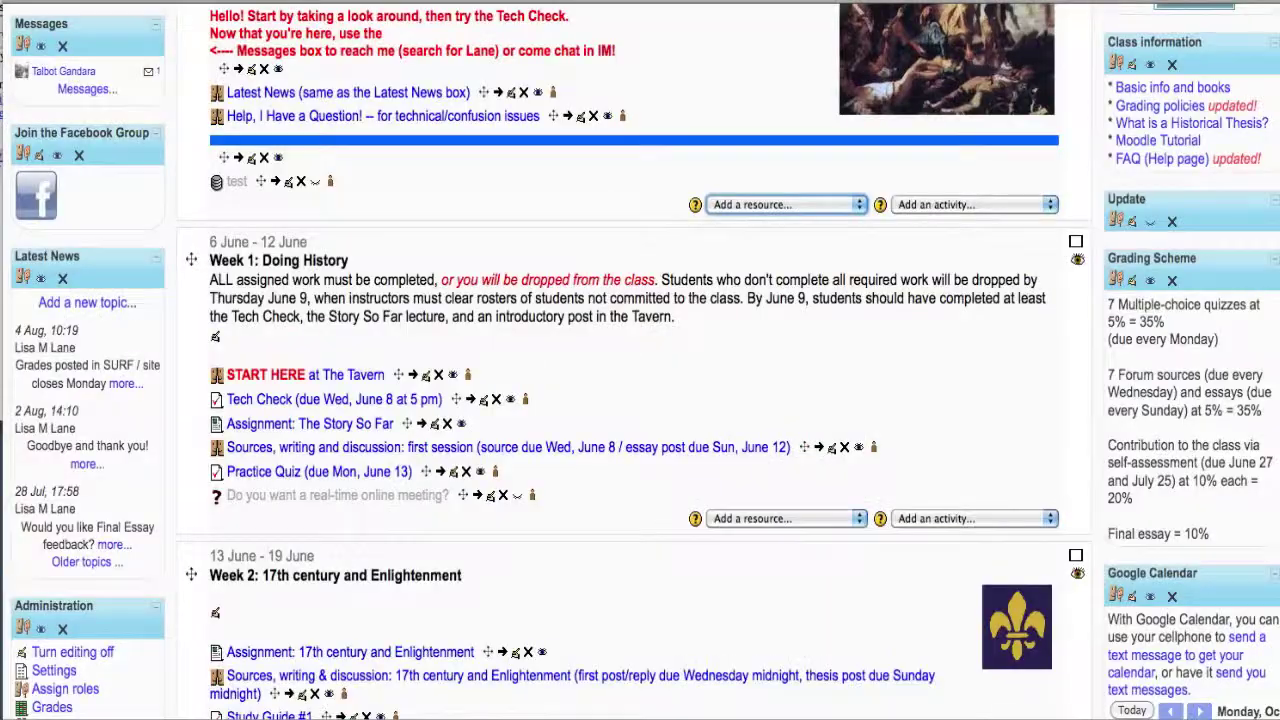
{"action": "scroll", "coordinate": [873, 337], "scroll_direction": "up", "scroll_amount": 3}
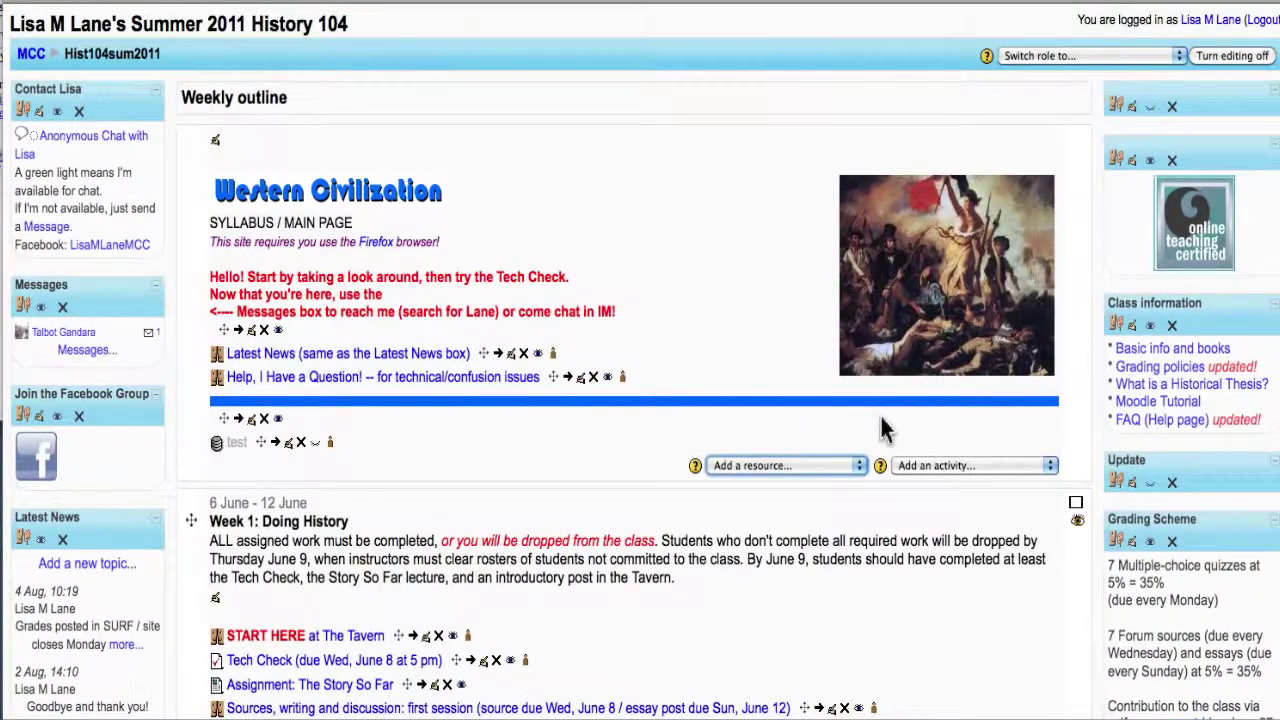
{"action": "left_click", "coordinate": [835, 468]}
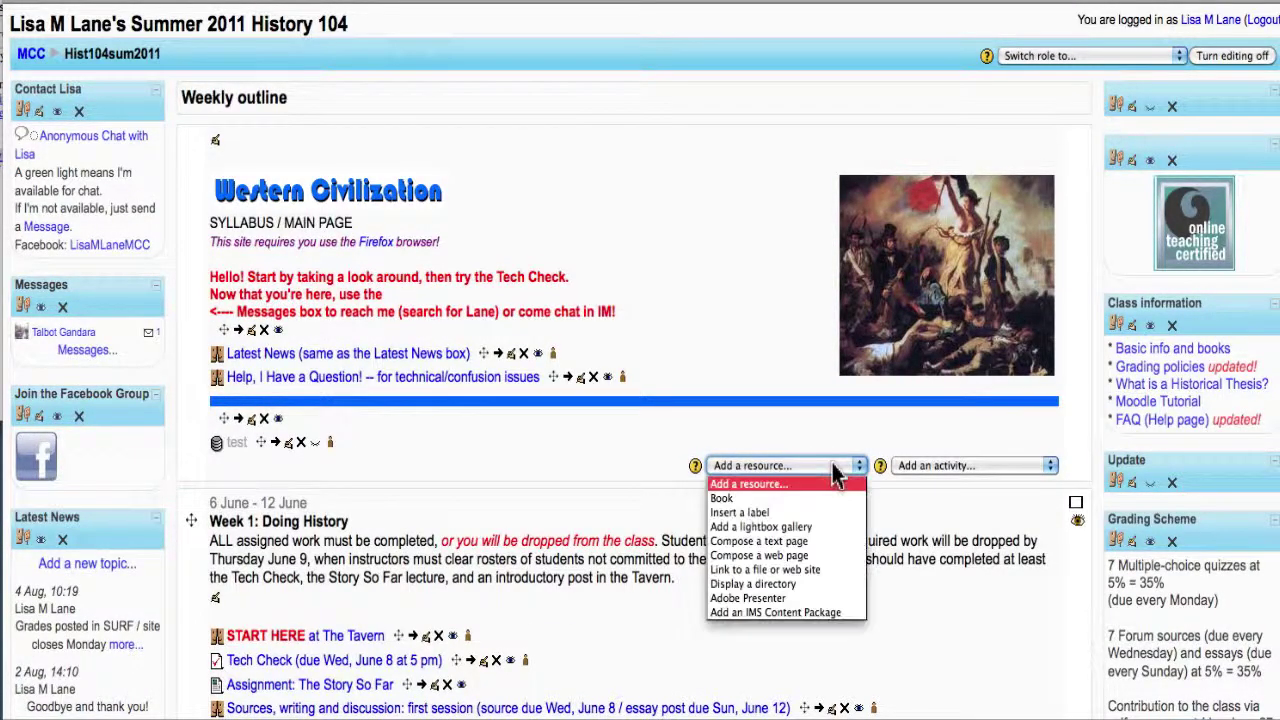
{"action": "left_click", "coordinate": [815, 555]}
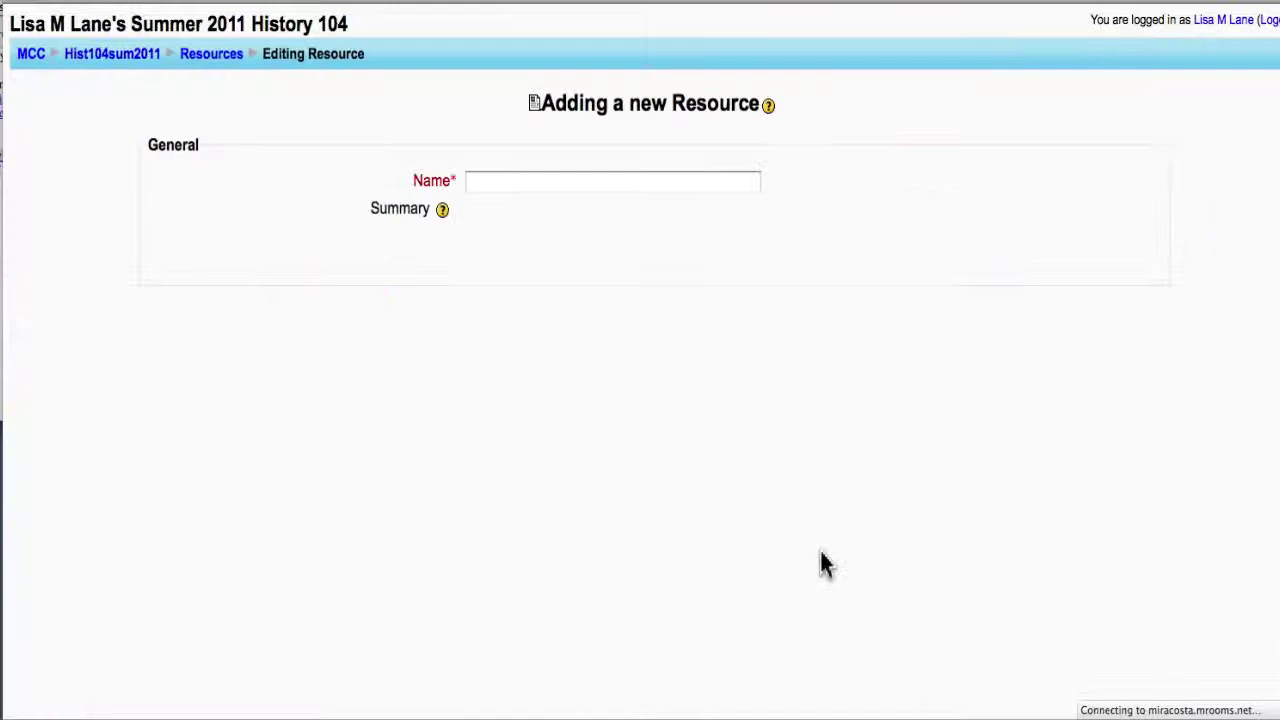
{"action": "left_click", "coordinate": [522, 186]}
{"action": "type", "text": "Em"}
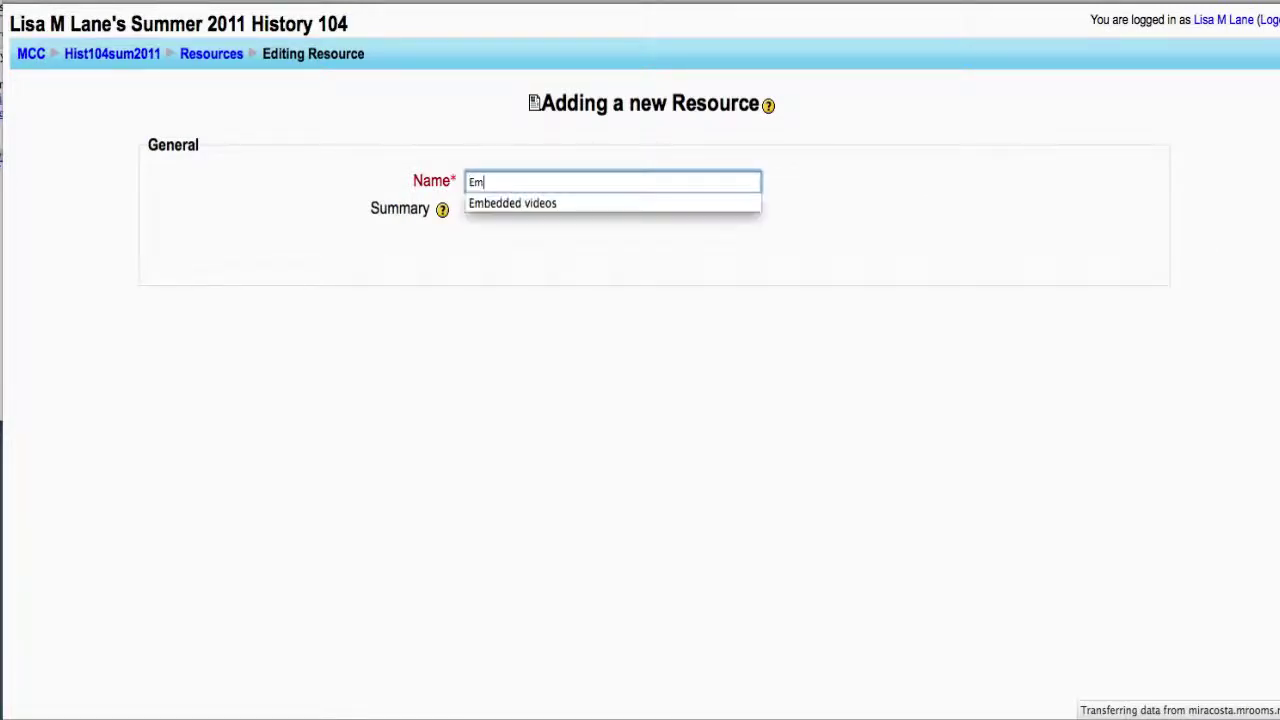
{"action": "type", "text": "bedded Jing"}
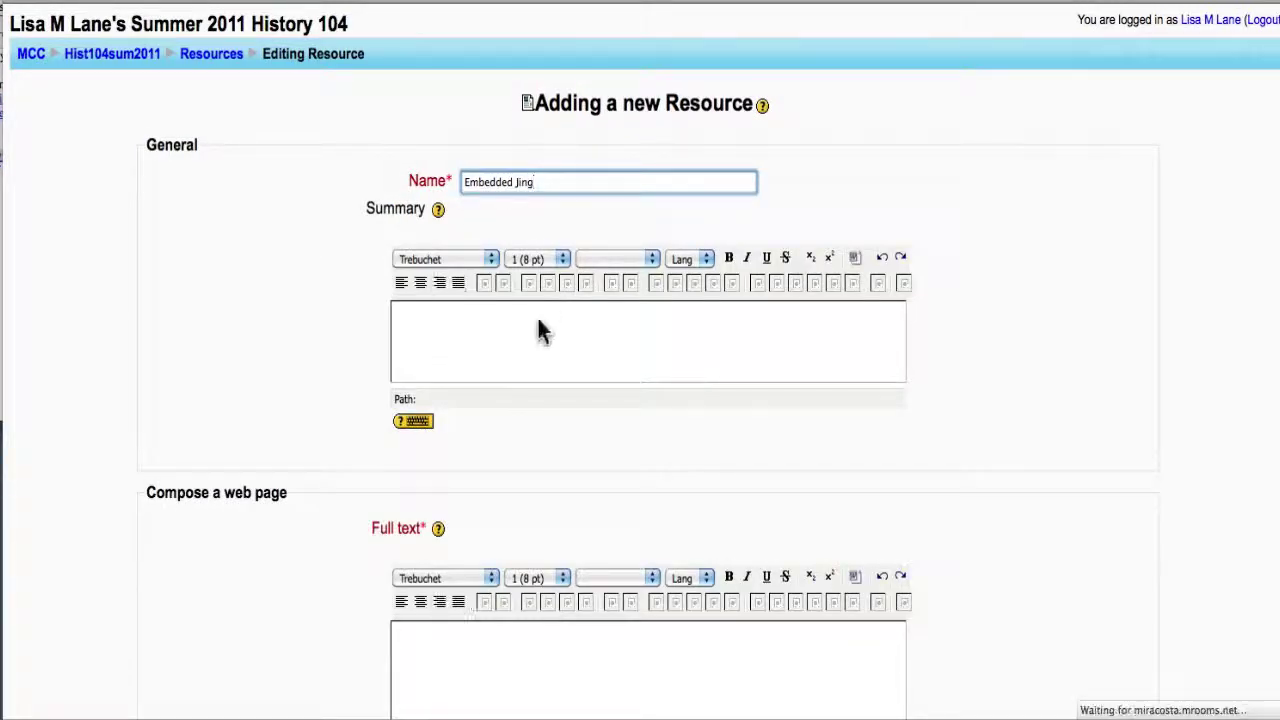
Paste the Screencast embed code into the HTML source of the resource's full text, then save and display it.
{"action": "scroll", "coordinate": [553, 347], "scroll_direction": "down", "scroll_amount": 3}
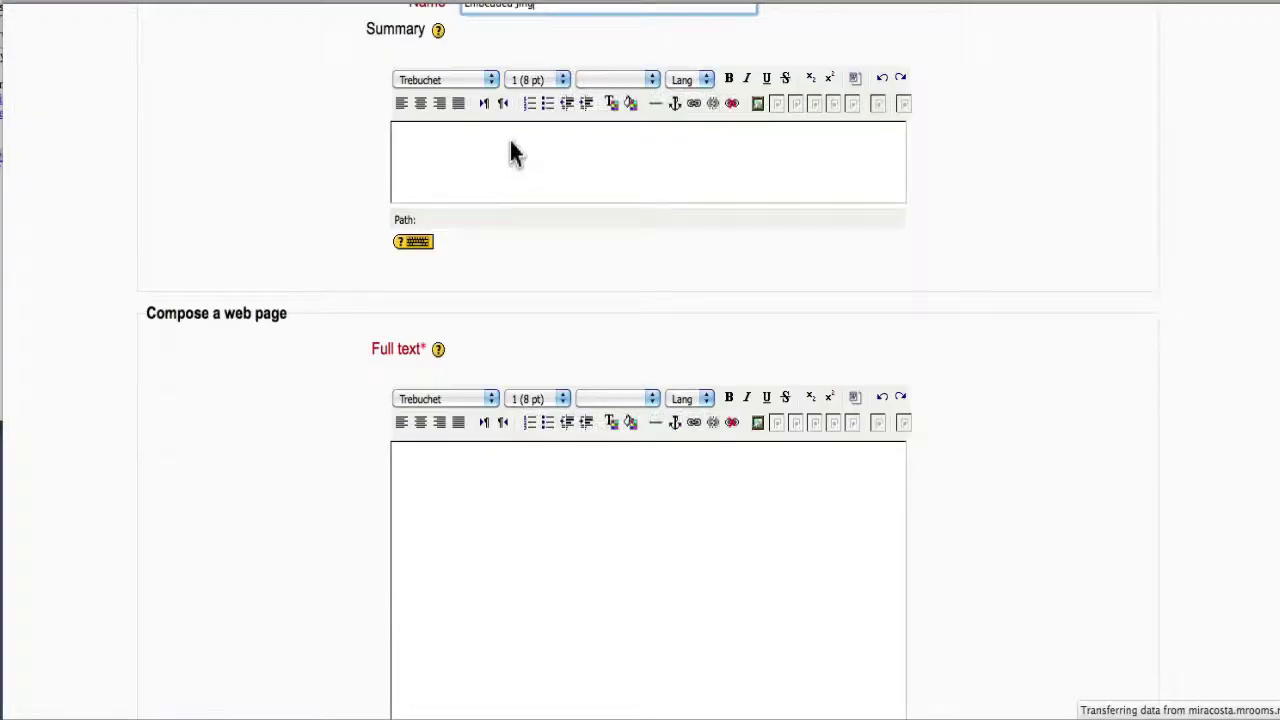
{"action": "left_click", "coordinate": [506, 494]}
{"action": "scroll", "coordinate": [700, 510], "scroll_direction": "down", "scroll_amount": 1}
{"action": "scroll", "coordinate": [700, 510], "scroll_direction": "down", "scroll_amount": 1}
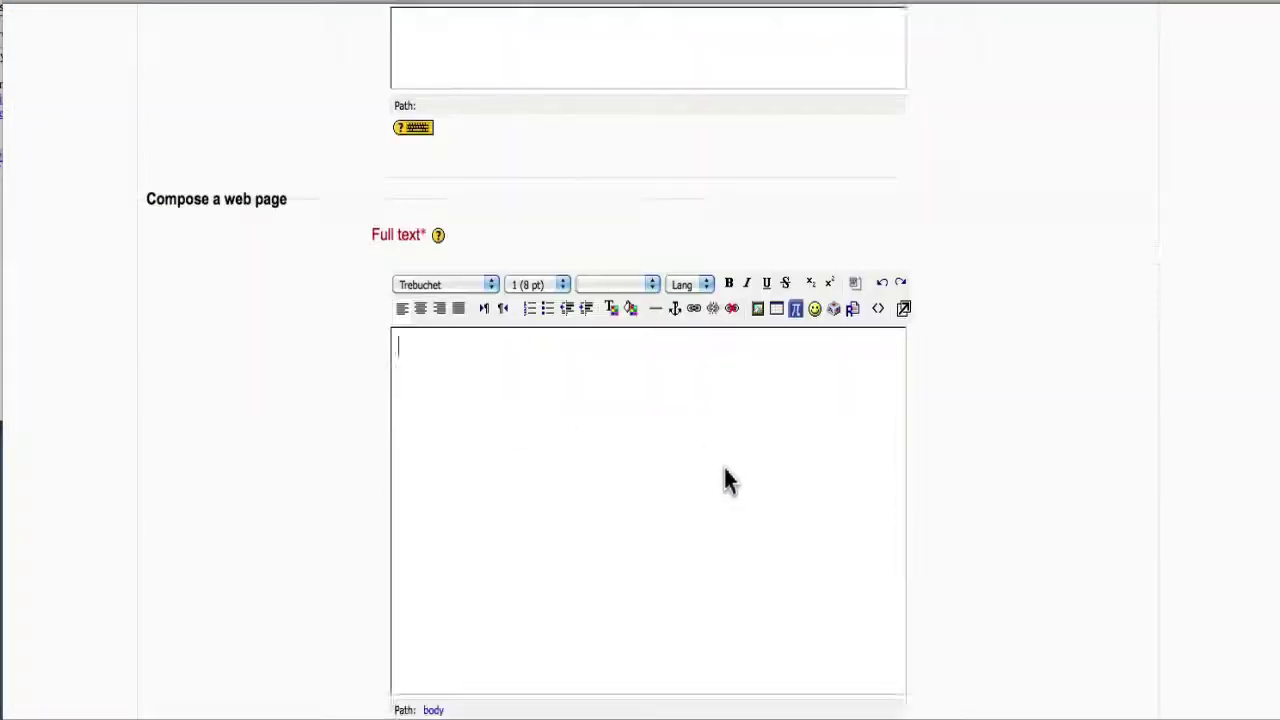
{"action": "left_click", "coordinate": [878, 308]}
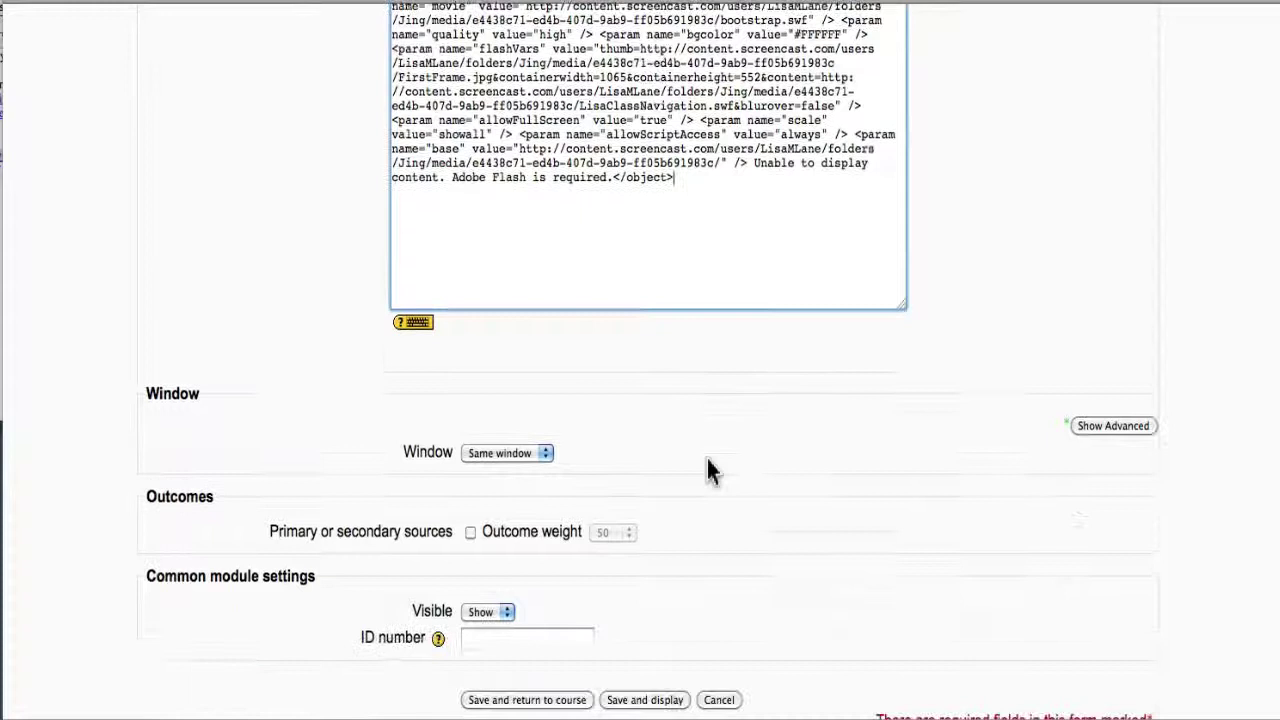
{"action": "scroll", "coordinate": [707, 470], "scroll_direction": "down", "scroll_amount": 2}
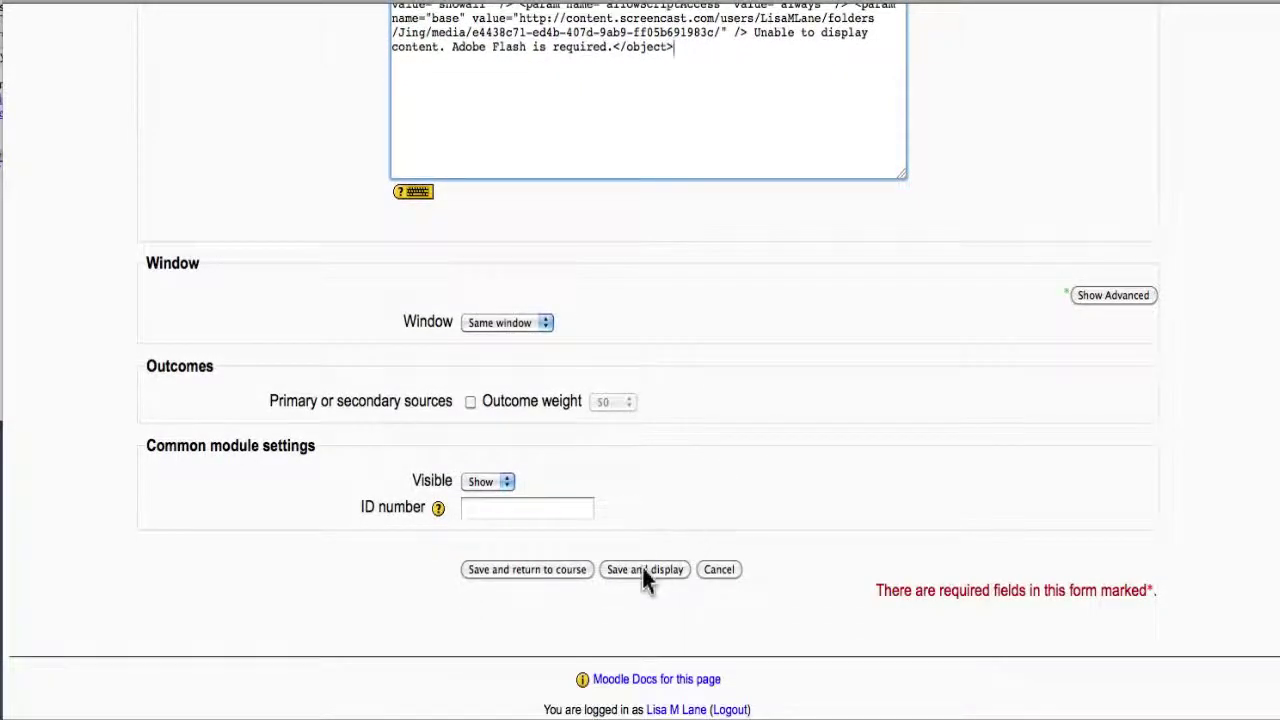
{"action": "left_click", "coordinate": [642, 568]}
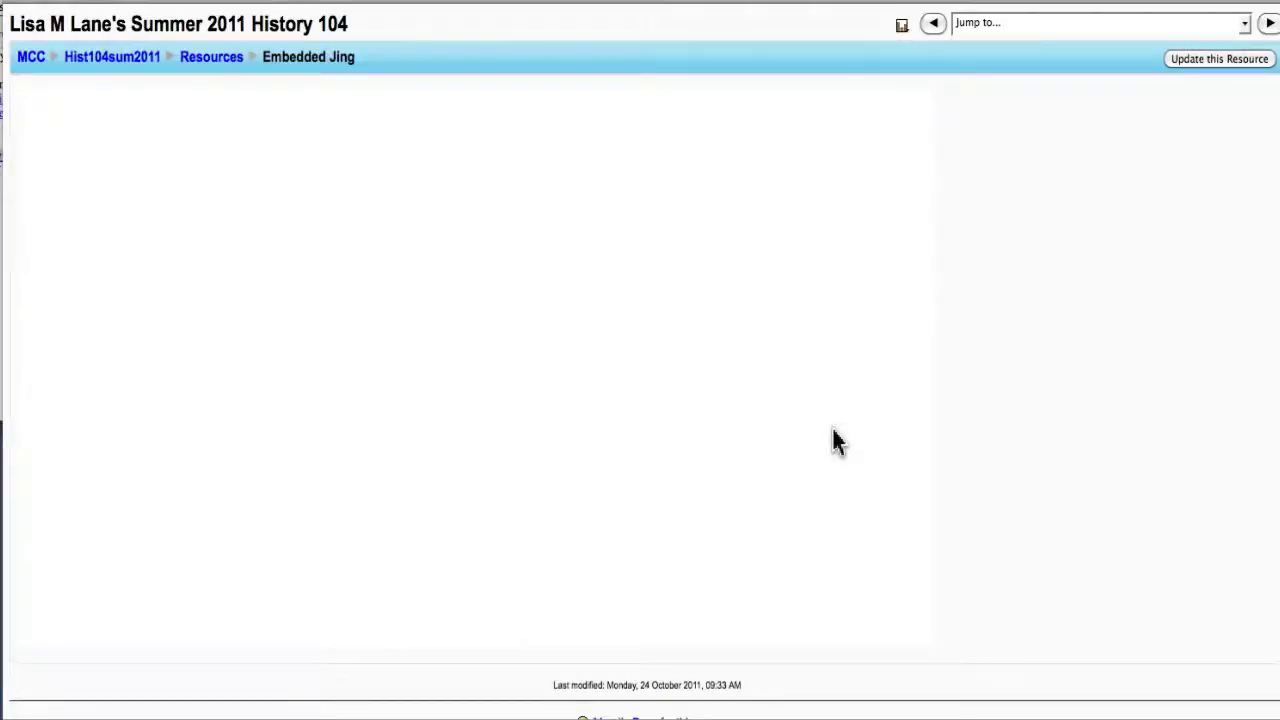
Play the embedded video on the Embedded Jing resource page briefly and pause it.
{"action": "scroll", "coordinate": [1060, 420], "scroll_direction": "down", "scroll_amount": 2}
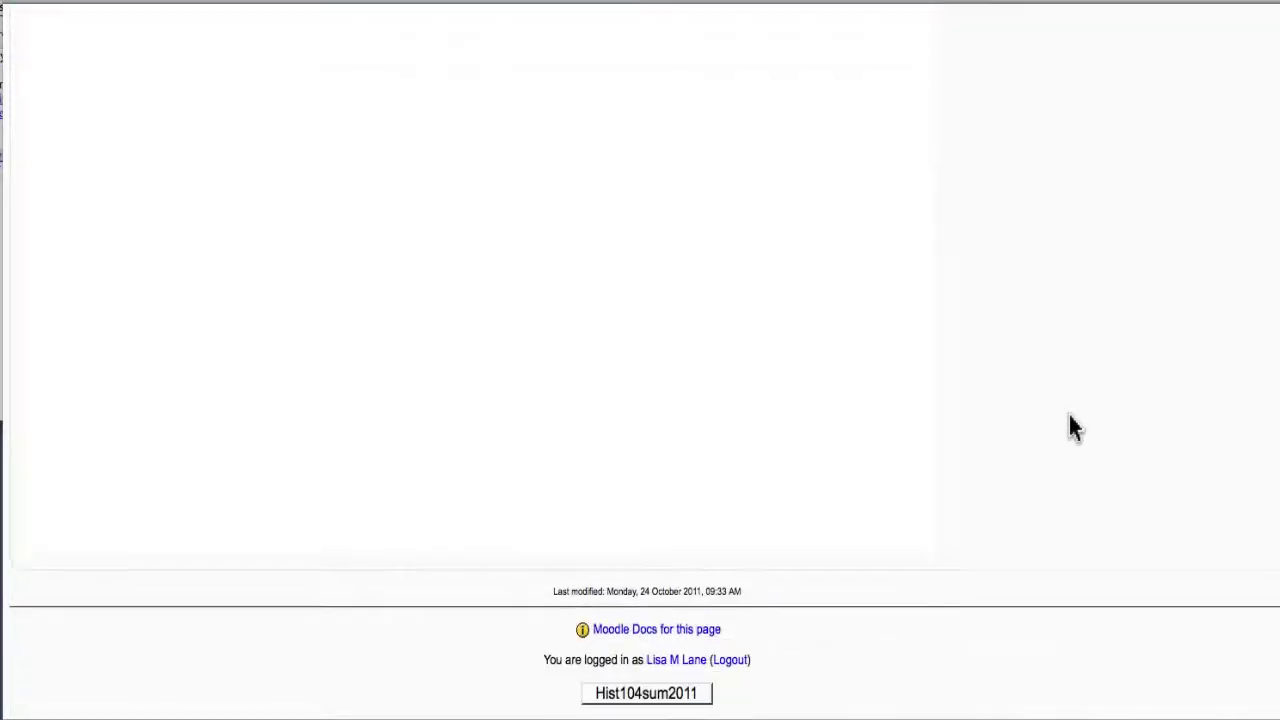
{"action": "scroll", "coordinate": [1069, 428], "scroll_direction": "up", "scroll_amount": 2}
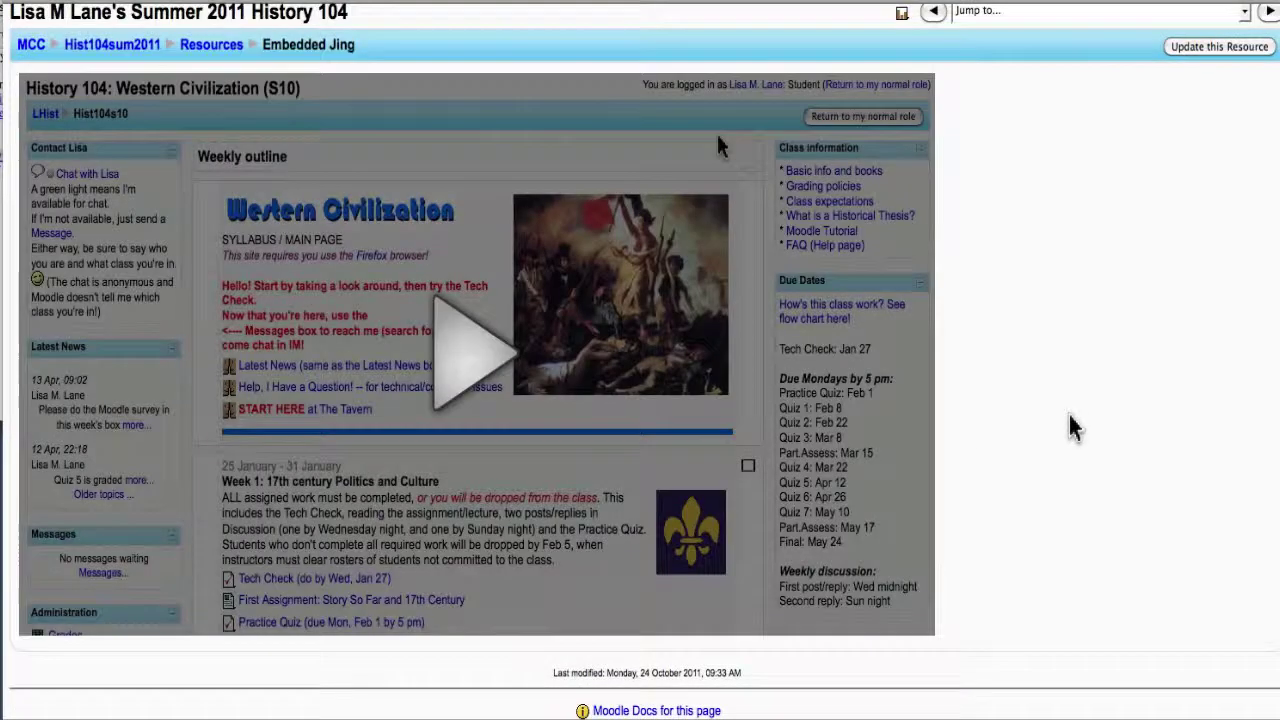
{"action": "left_click", "coordinate": [460, 363]}
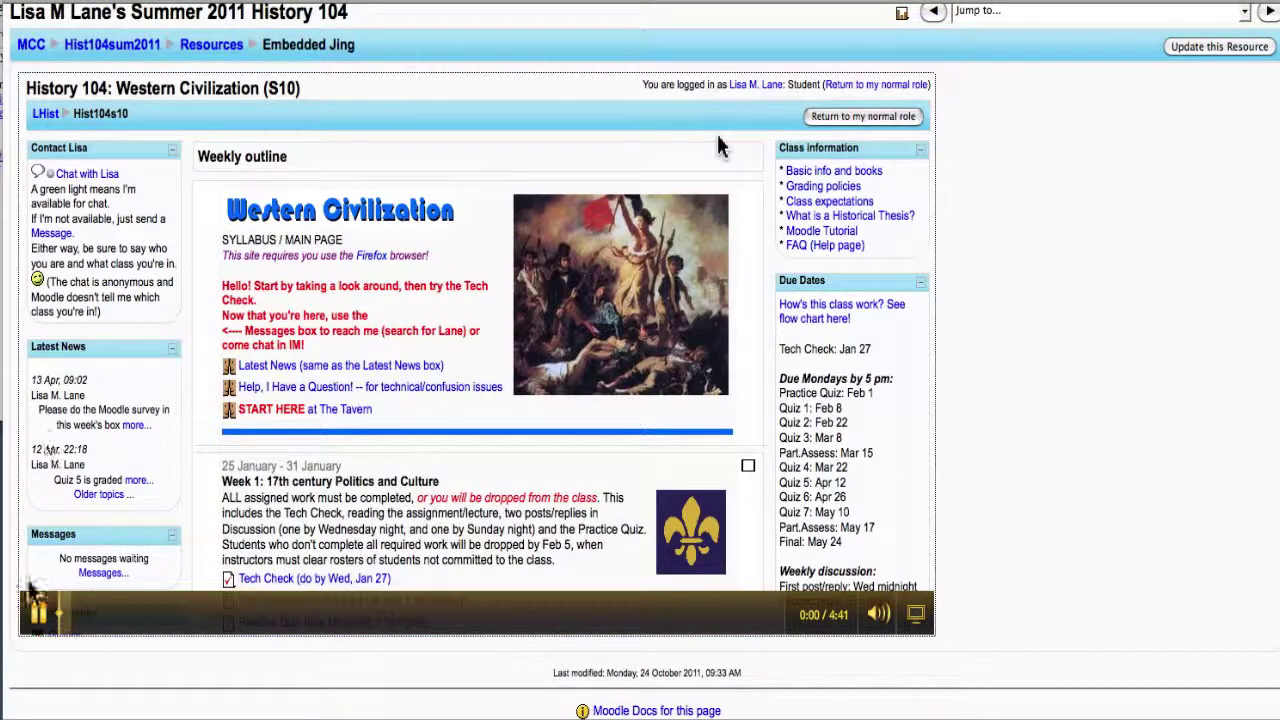
{"action": "left_click", "coordinate": [40, 615]}
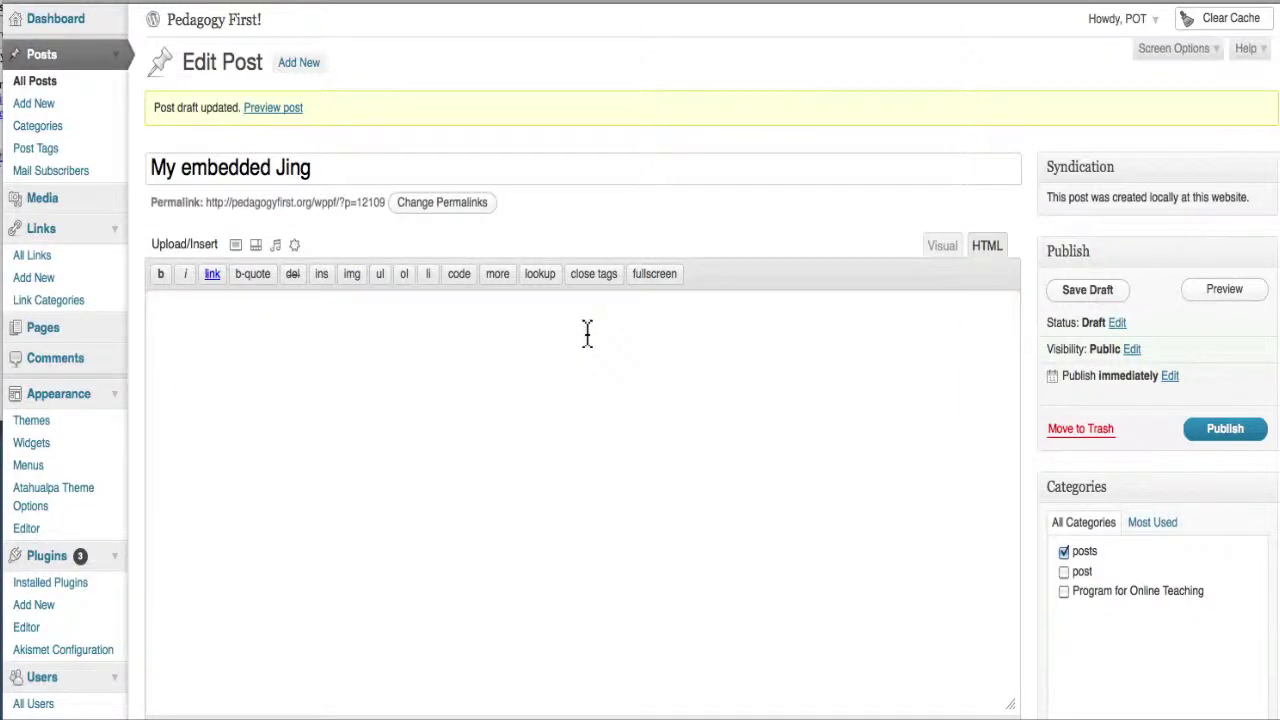
Switch to the WordPress draft "My embedded Jing", paste the embed code into its HTML body, save the draft and preview it.
{"action": "type", "text": "<!-- copy and paste. Modify height and width if desired. --> <object id=\"scPlayer\"  width=\"1065\" height=\"552\" type=\"application/x-shockwave-flash\" data=\"http://content.screencast.com/users/LisaMLane/folders/Jing/media/e4438c71-ed4b-407d-9ab9-ff05b691983c/bootstrap.swf\" > <param name=\"movie\" value=\"http://content.screencast.com/users/LisaMLane/folders/Jing/media/e4438c71-ed4b-407d-9ab9-ff05b691983c/bootstrap.swf\" /> <param name=\"quality\" value=\"high\" /> <param name=\"bgcolor\" value=\"#FFFFFF\" /> <param name=\"flashVars\" value=\"thumb=http://content.screencast.com/users/LisaMLane/folders/Jing/media/e4438c71-ed4b-407d-9ab9-ff05b691983c/FirstFrame.jpg&containerwidth=1065&containerheight=552&content=http://content.screencast.com/users/LisaMLane/folders/Jing/media/e4438c71-ed4b-407d-9ab9-ff05b691983c/LisaClassNavigation.swf&blurover=false\" /> <param name=\"allowFullScreen\" value=\"true\" /> <param name=\"scale\" value=\"showall\" /> <param name=\"allowScriptAccess\" value=\"always\" /> <param name=\"base\" value=\"http://content.screencast.com/users/LisaMLane/folders/Jing/media/e4438c71-ed4b-407d-9ab9-ff05b691983c/\" /> Unable to display content. Adobe Flash is required.</object>"}
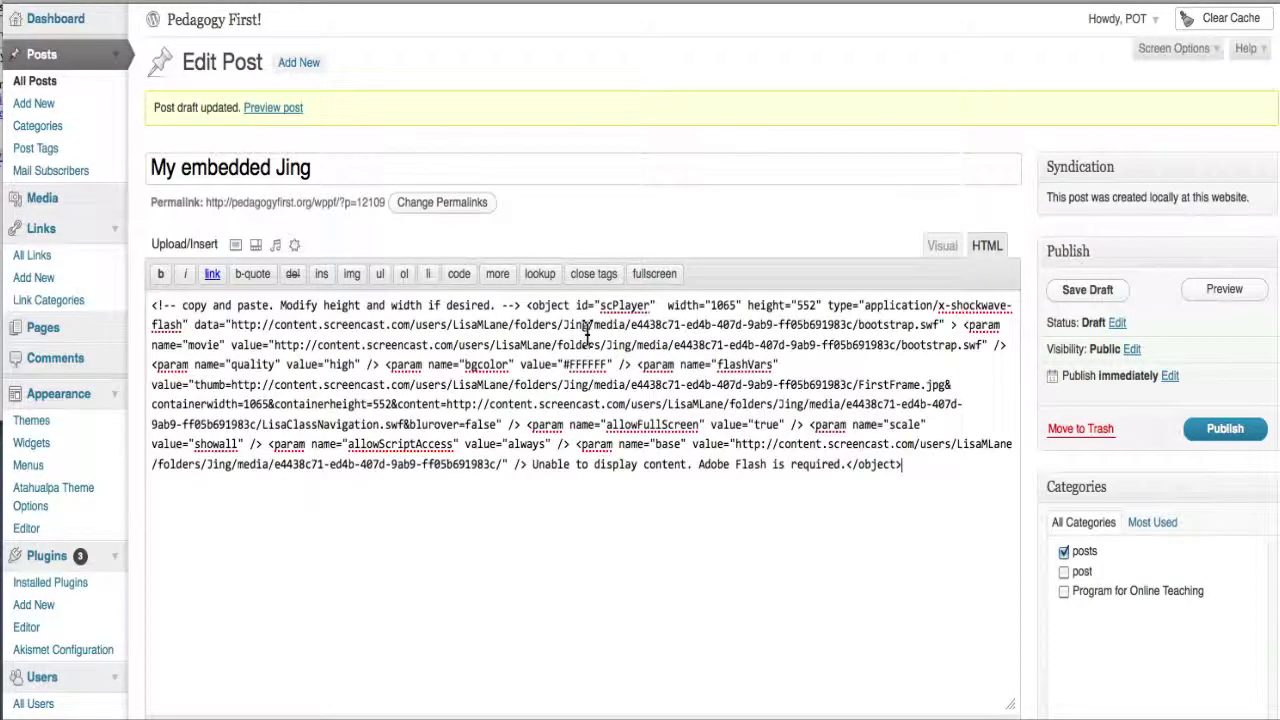
{"action": "left_click", "coordinate": [1092, 292]}
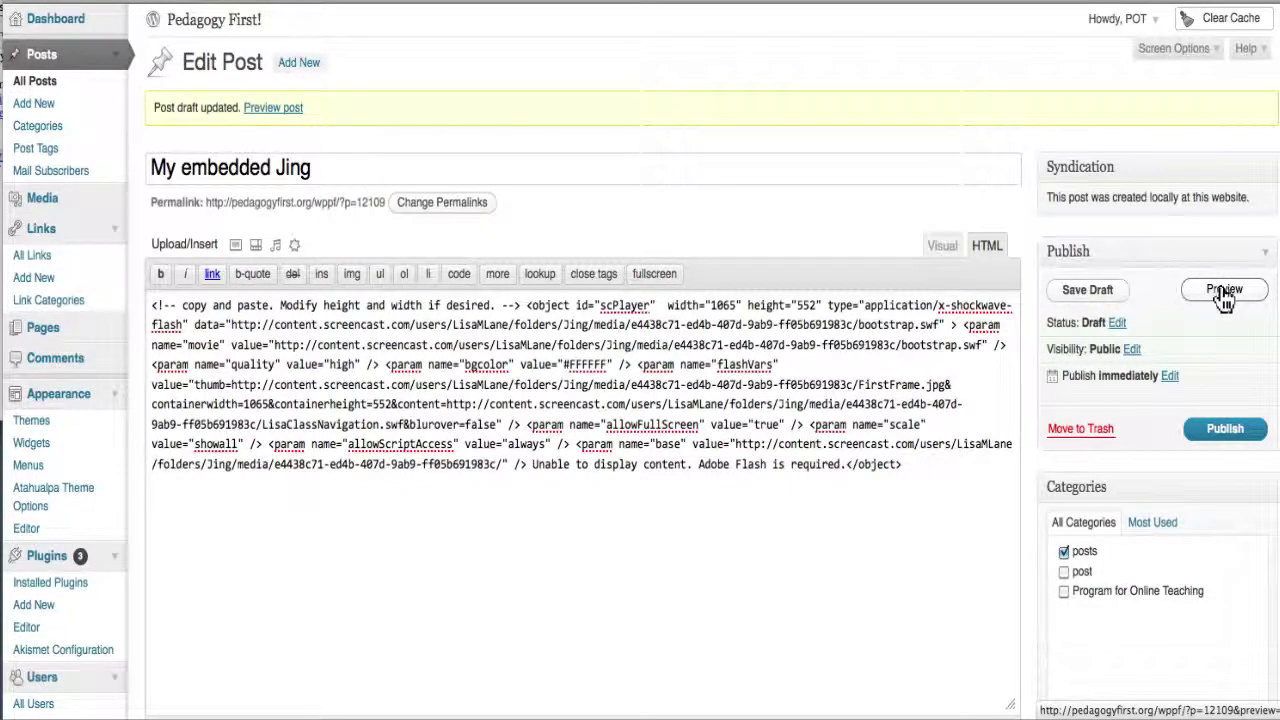
{"action": "left_click", "coordinate": [1224, 290]}
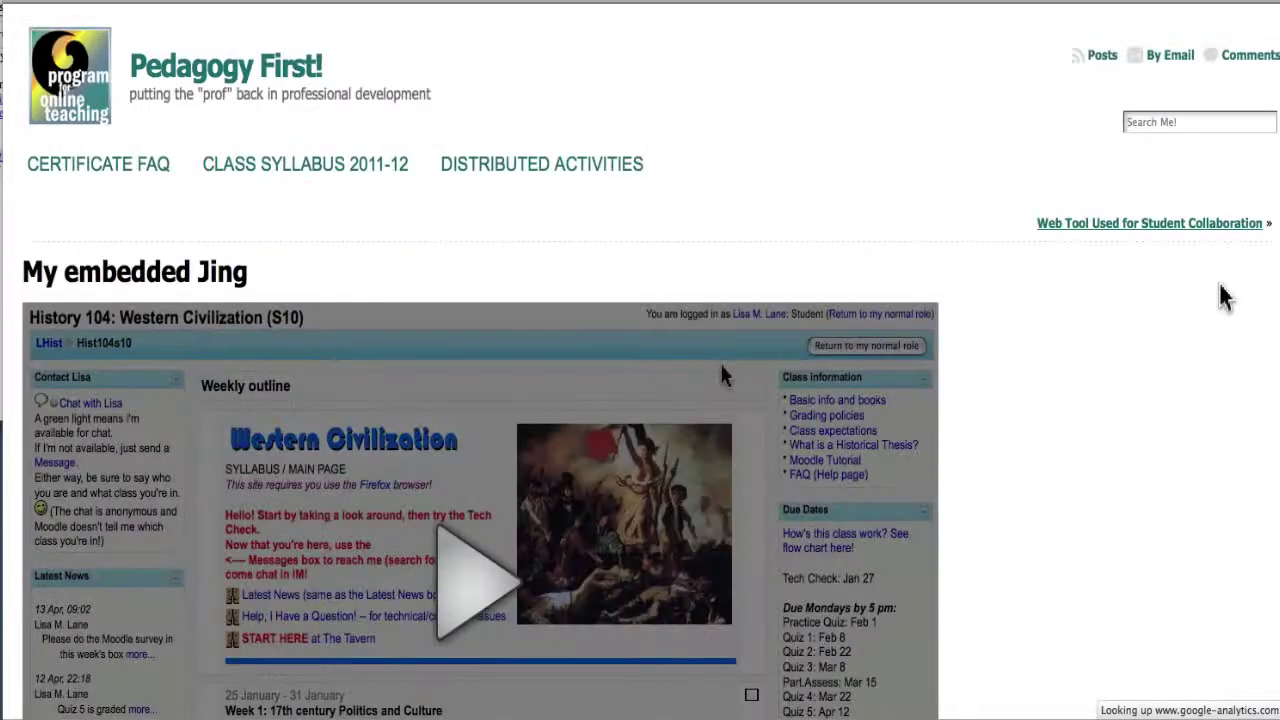
Play the embedded video in the blog post preview briefly and pause it.
{"action": "scroll", "coordinate": [1030, 315], "scroll_direction": "down", "scroll_amount": 4}
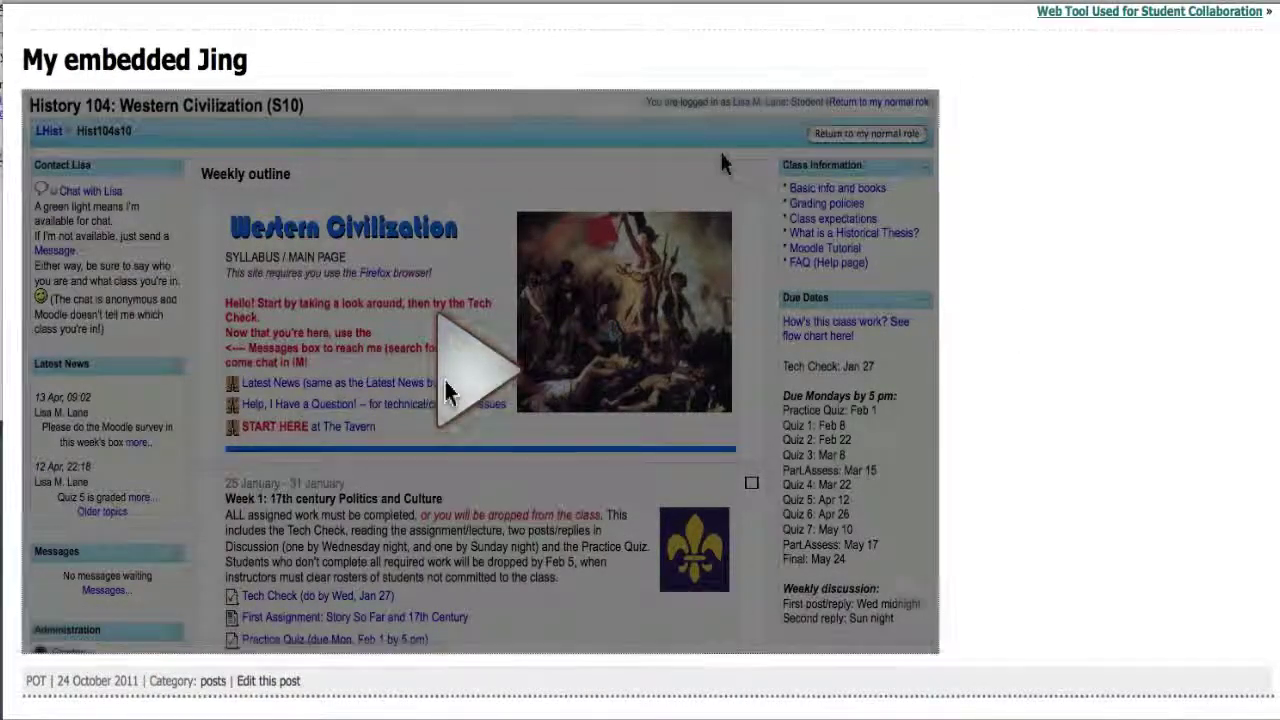
{"action": "left_click", "coordinate": [460, 378]}
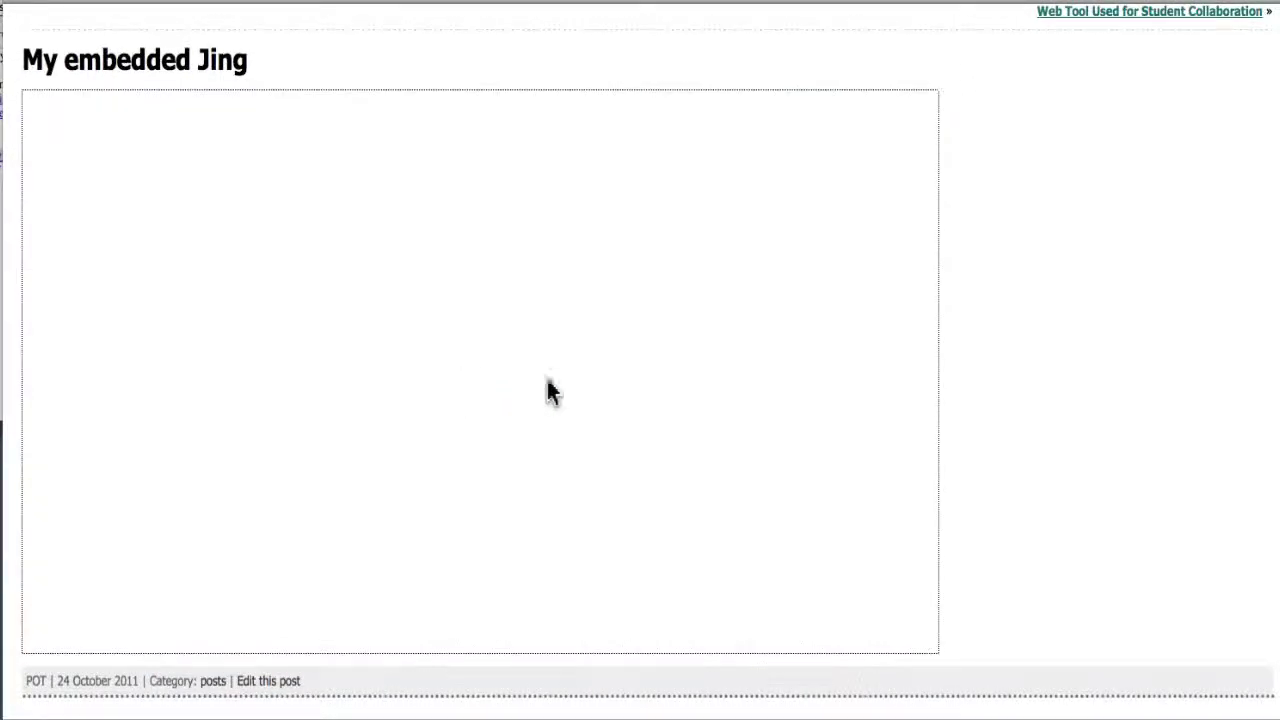
{"action": "scroll", "coordinate": [1048, 388], "scroll_direction": "down", "scroll_amount": 1}
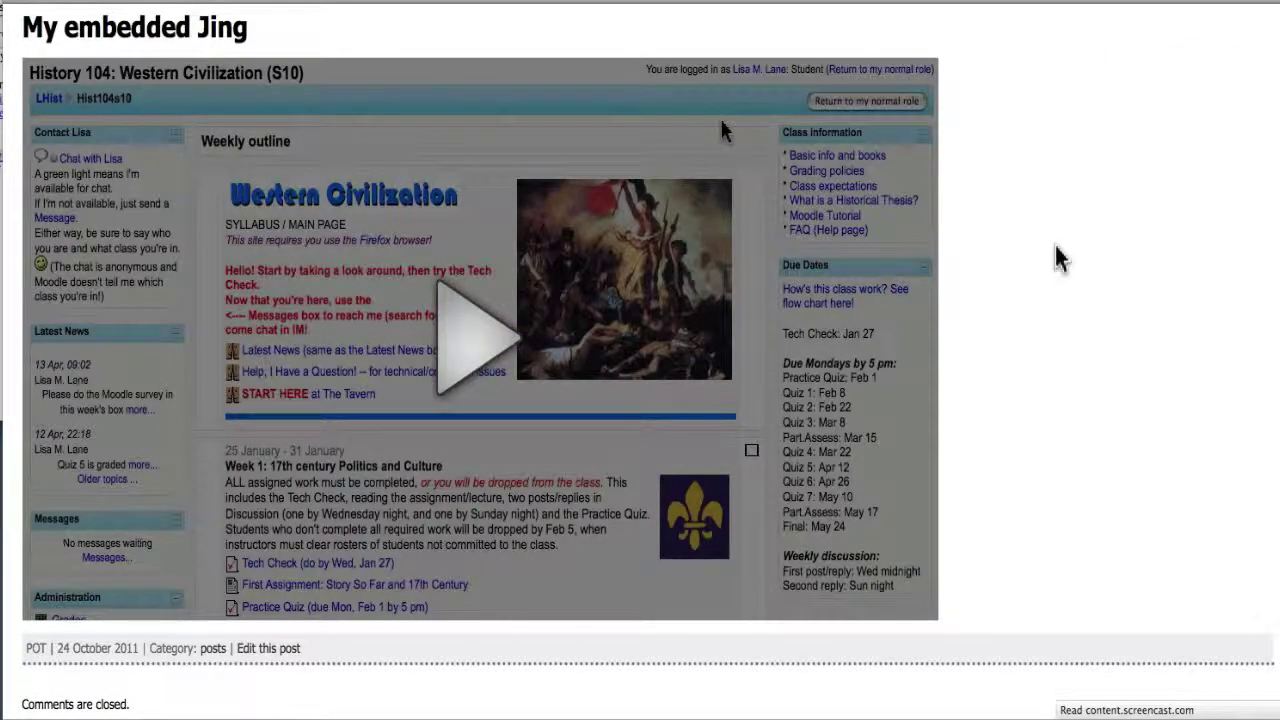
{"action": "left_click", "coordinate": [470, 342]}
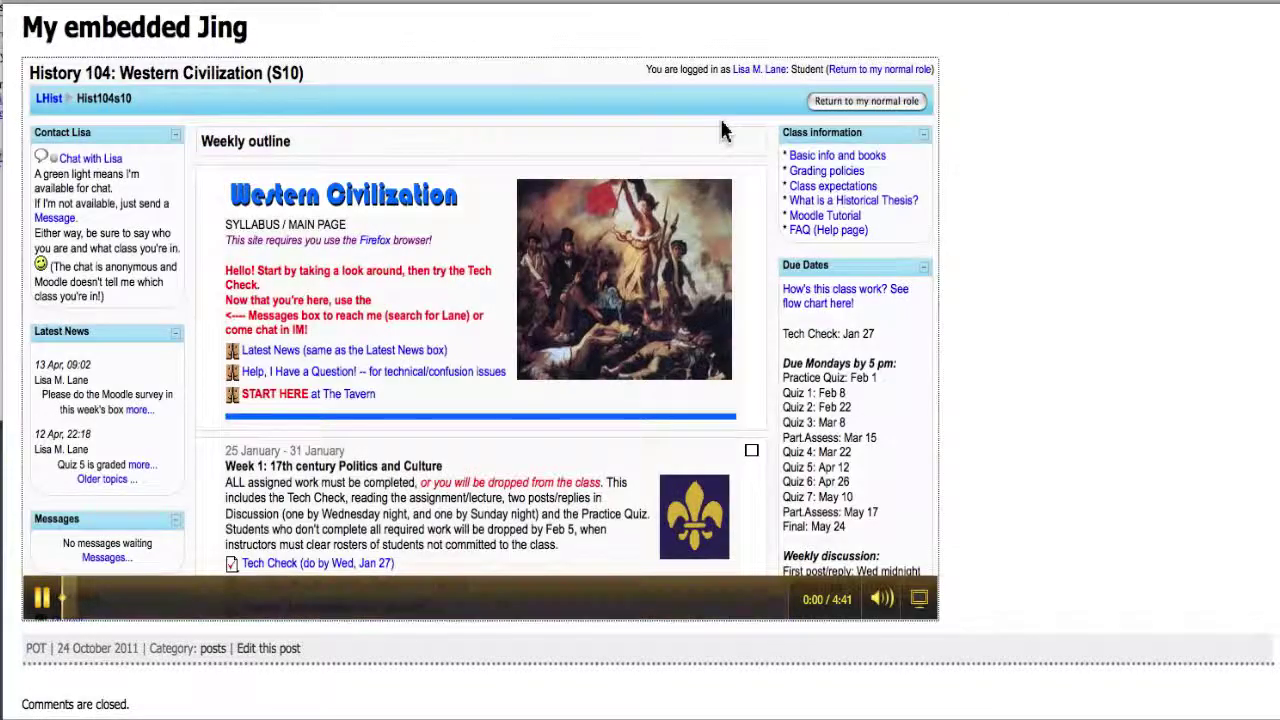
{"action": "left_click", "coordinate": [42, 599]}
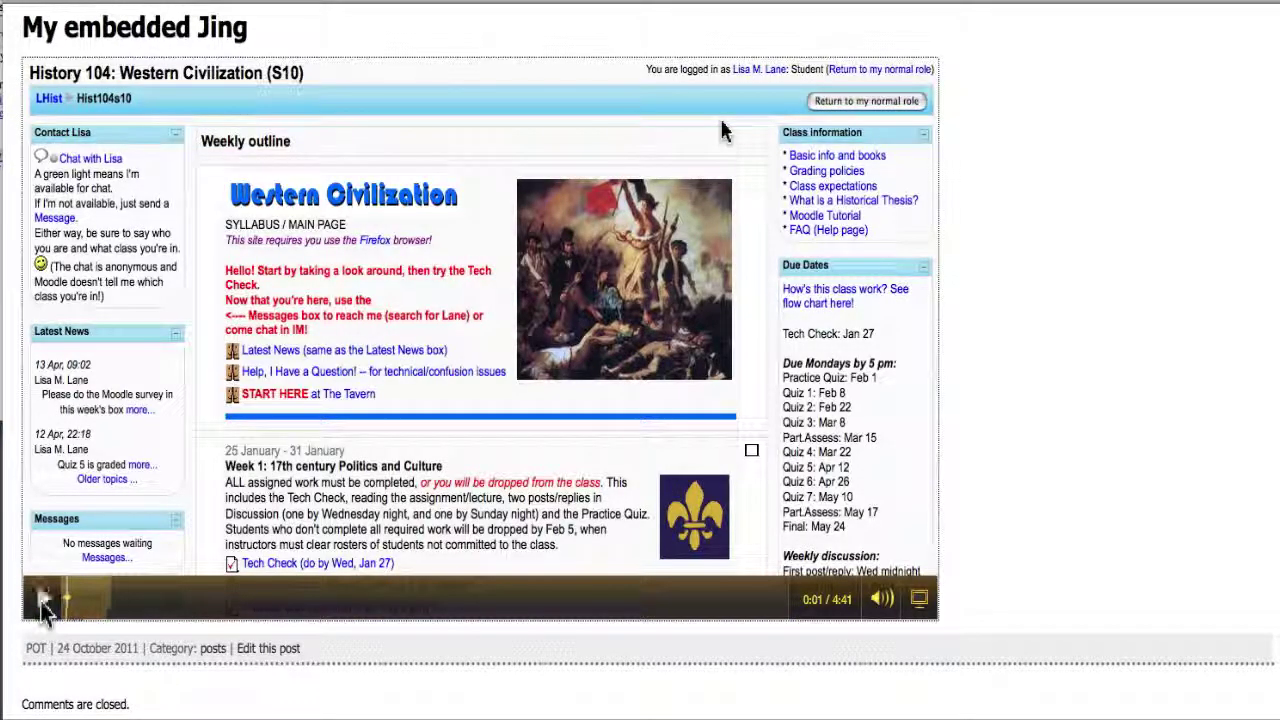